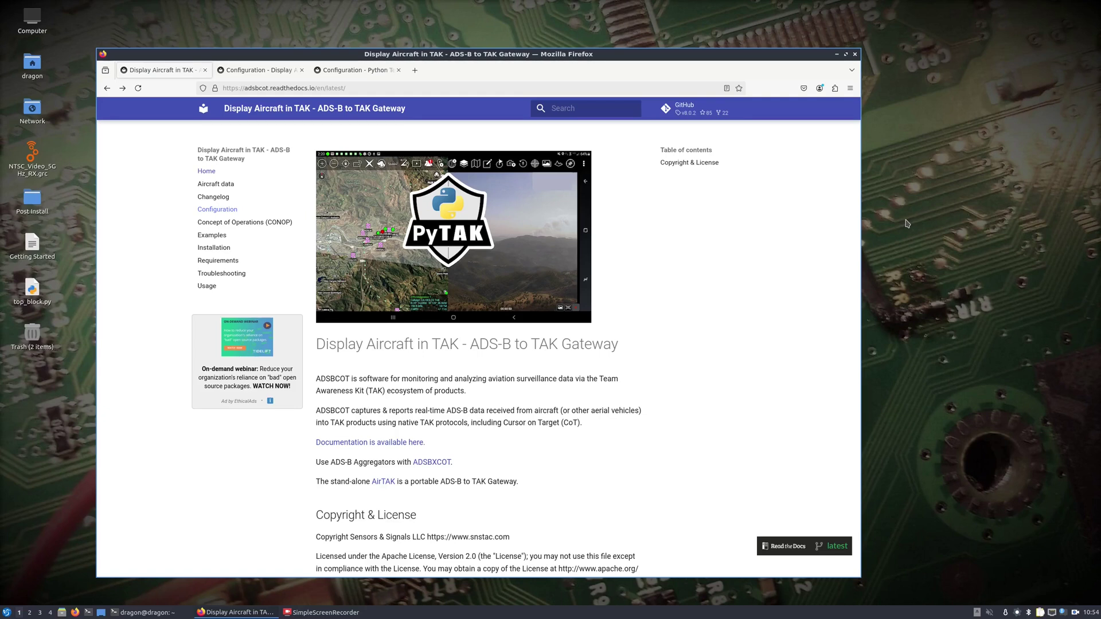
Open a new private window and load 10.0.0.3 on port 8443.
left_click(850, 90)
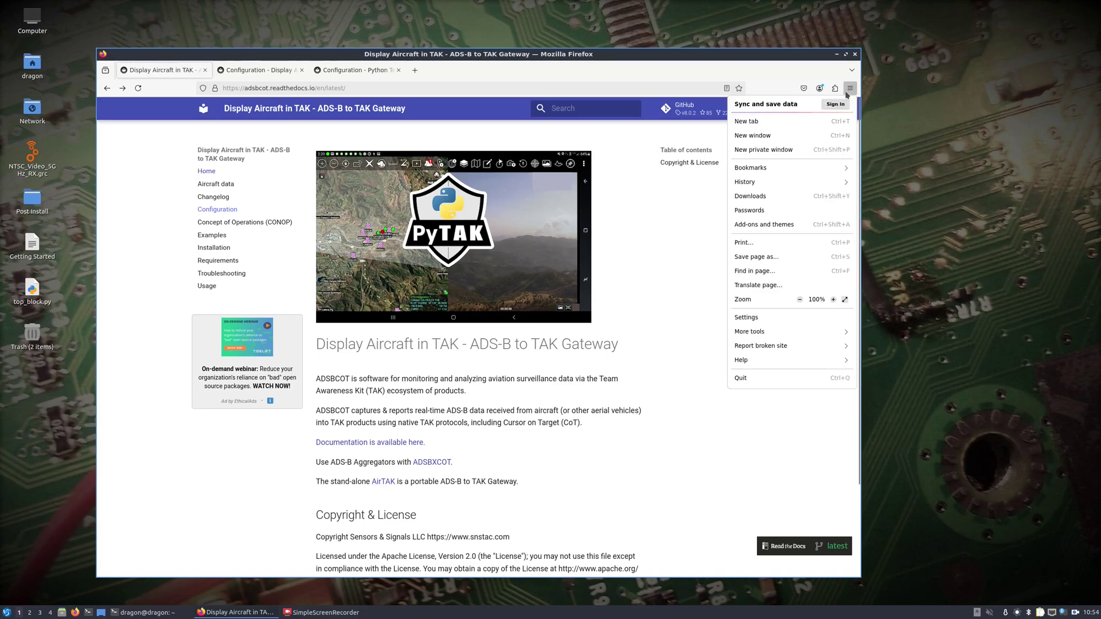
left_click(762, 152)
type("10.0.0.3")
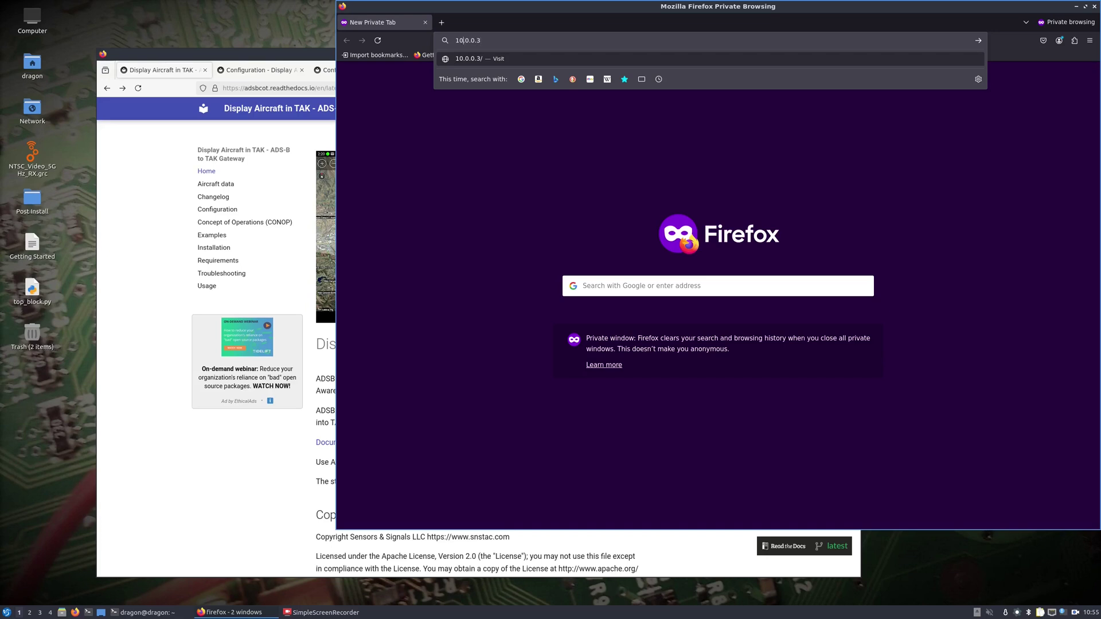
type("http://")
type(":8443")
key("Return")
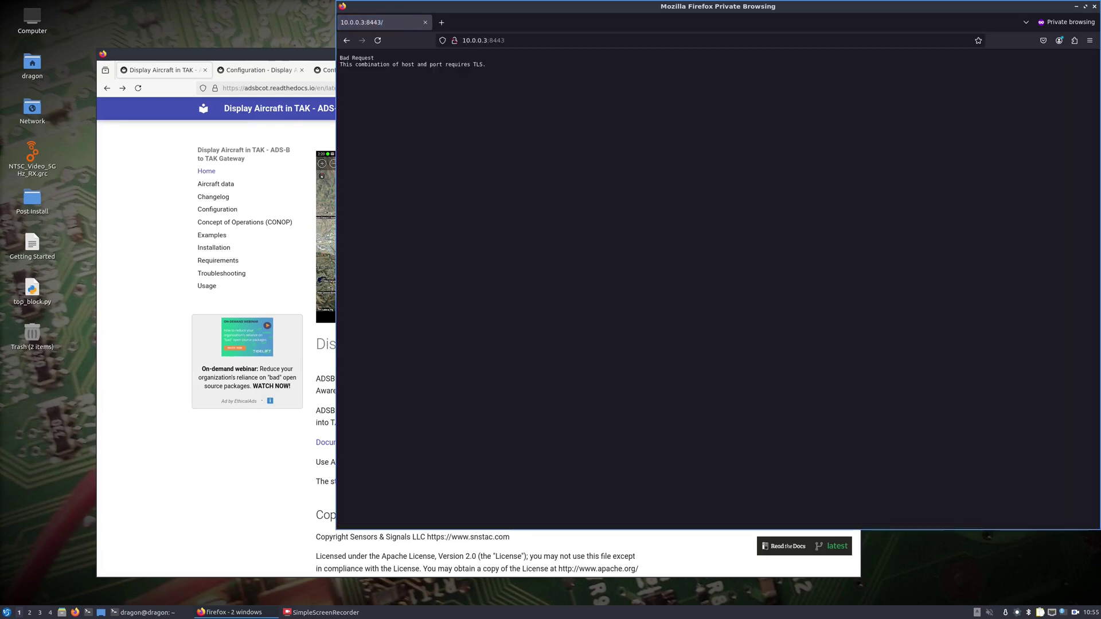
left_click(501, 44)
key("Home")
type("https://")
key("Return")
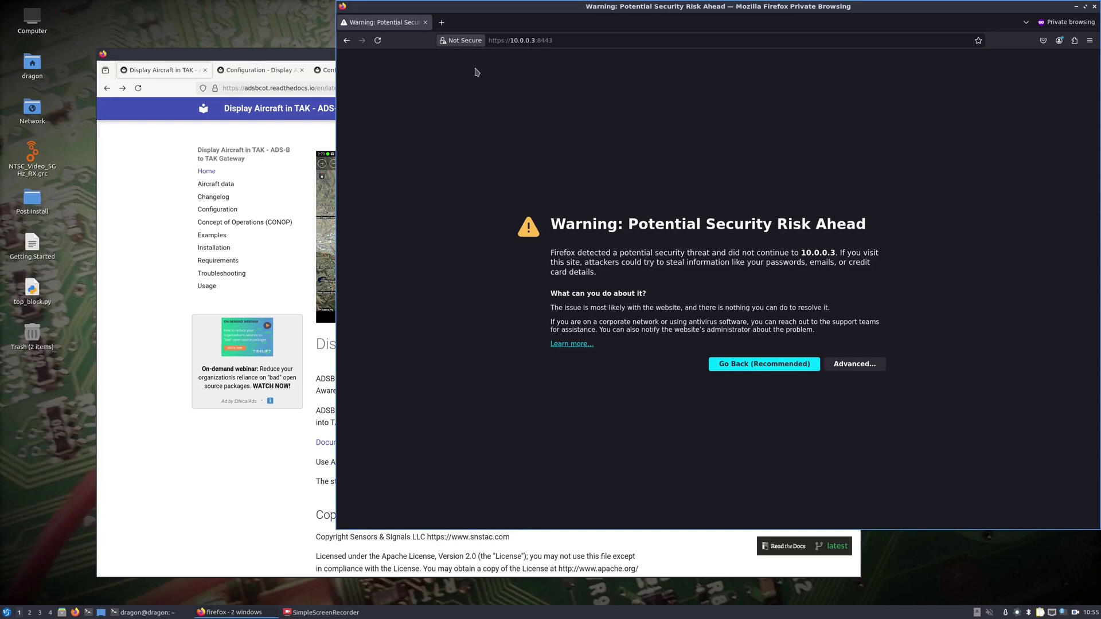
left_click(852, 365)
left_click(796, 514)
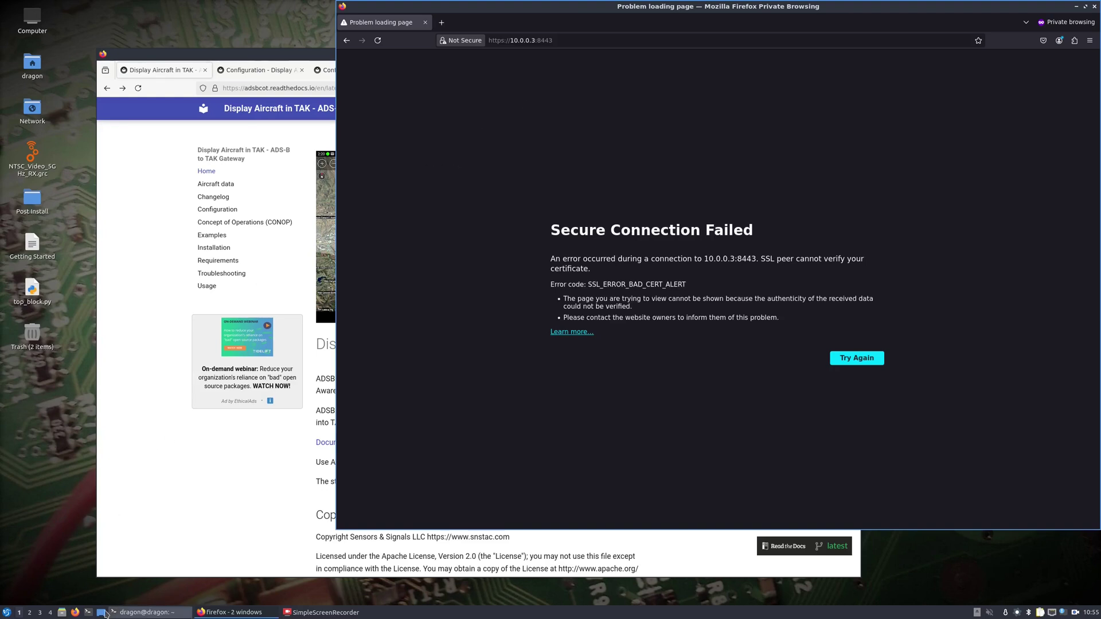
In a new terminal, log into 10.0.0.3 over SSH.
left_click(88, 612)
left_click_drag(580, 39, 138, 188)
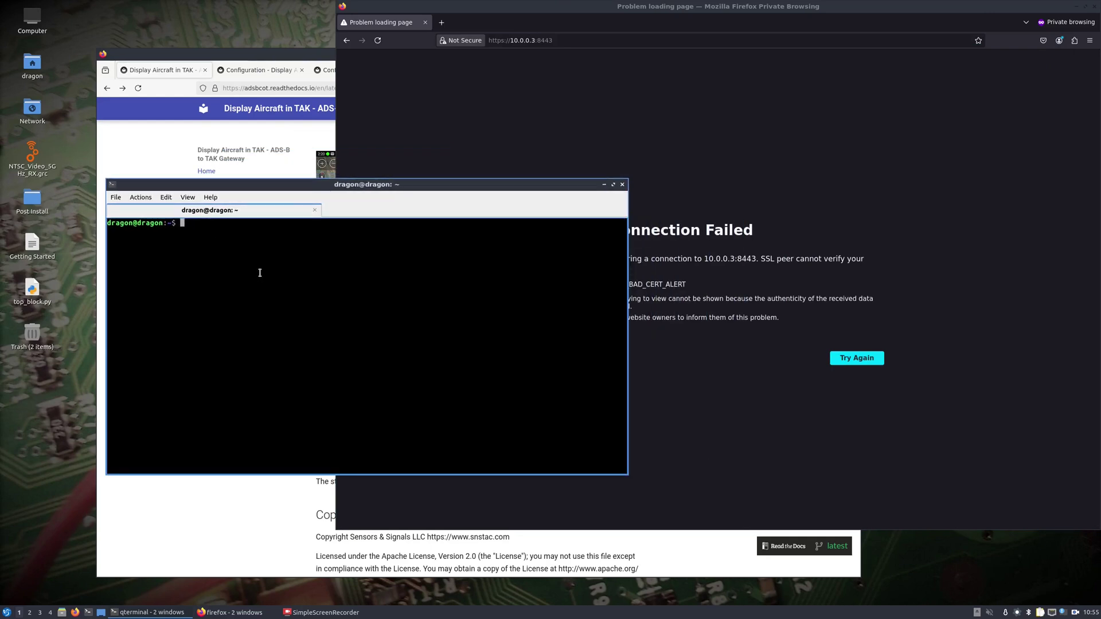
type("ssh dragon@10.0.0.3")
key("Return")
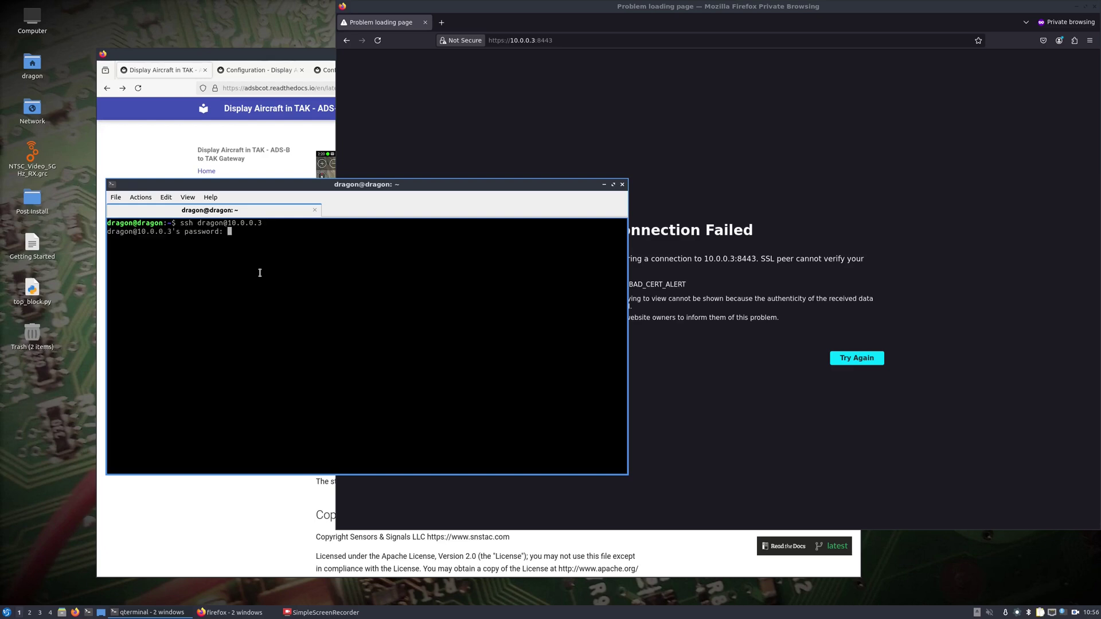
key("Return")
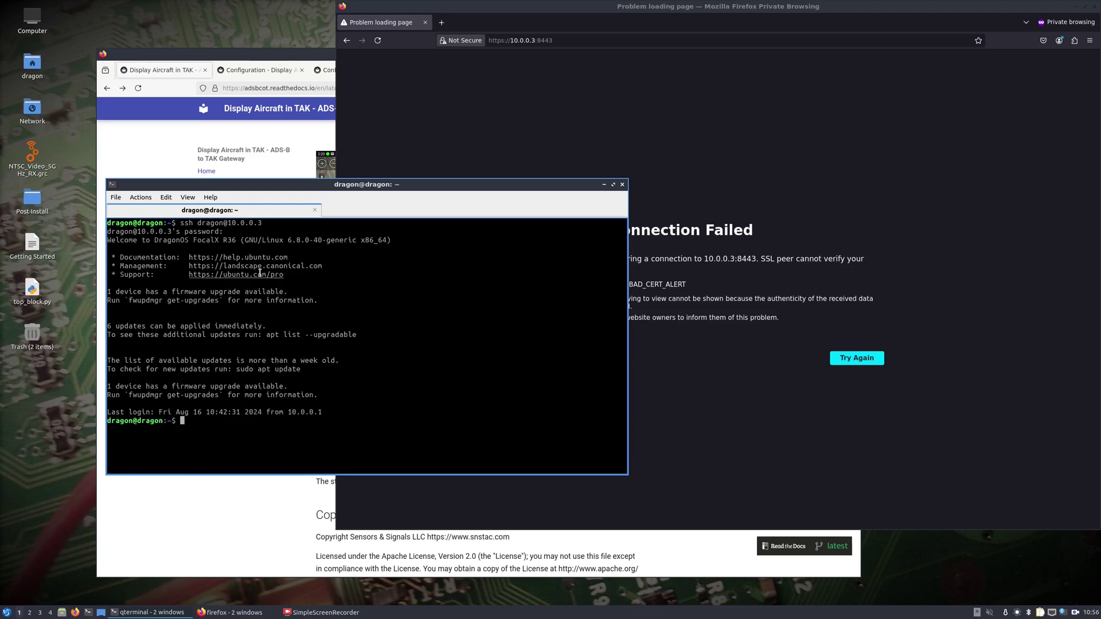
Change into tak-server/tak/certs/files and list the certificate files.
type("cd ")
type("Dow")
key("Tab")
type("t")
key("BackSpace")
key("BackSpace")
key("BackSpace")
key("BackSpace")
key("BackSpace")
key("BackSpace")
key("BackSpace")
key("BackSpace")
key("BackSpace")
key("BackSpace")
key("BackSpace")
type("ta")
key("Tab")
key("Tab")
key("Tab")
type("ta")
key("Tab")
key("Tab")
key("Tab")
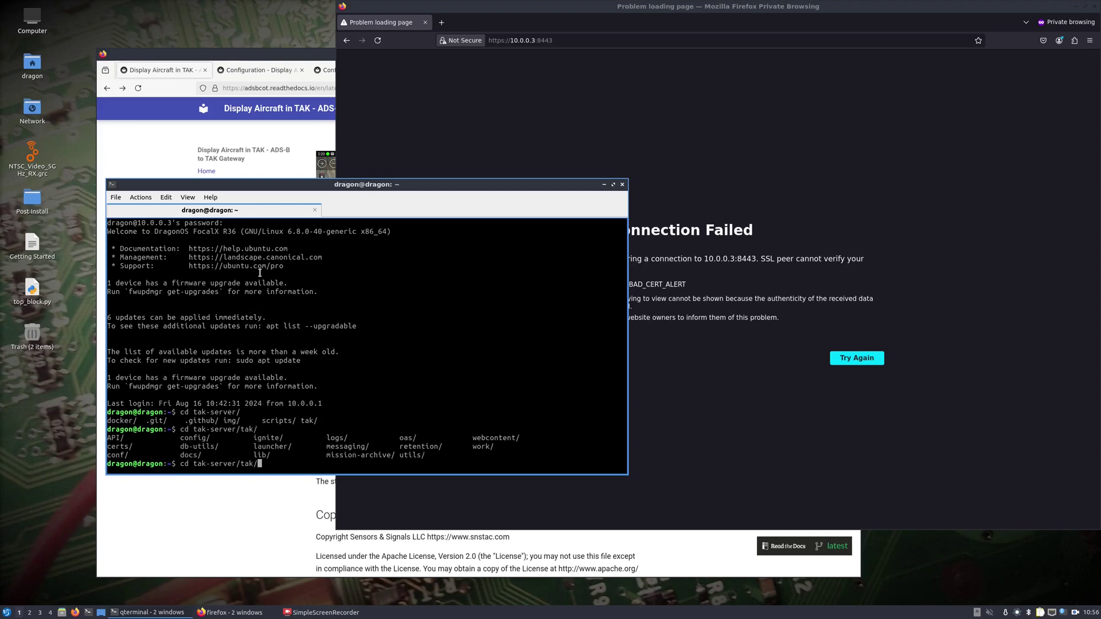
type("ce")
key("Tab")
type("f")
key("Tab")
key("Return")
type("ls")
key("Return")
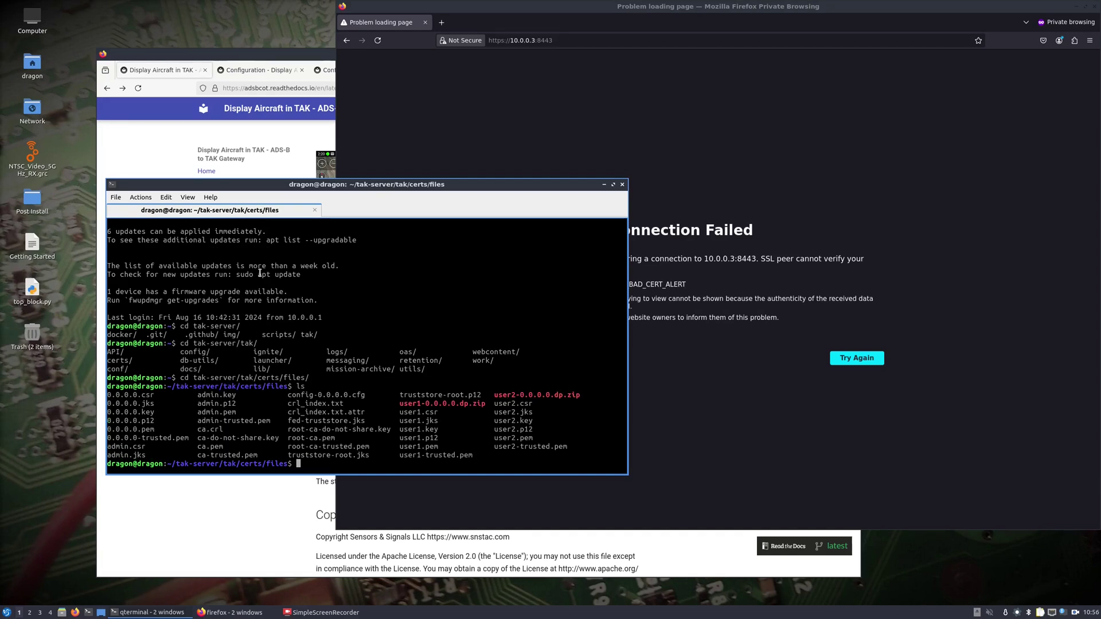
Start python3 -m http.server and point the browser address at port 8000.
type("python3 -m http.server")
key("Return")
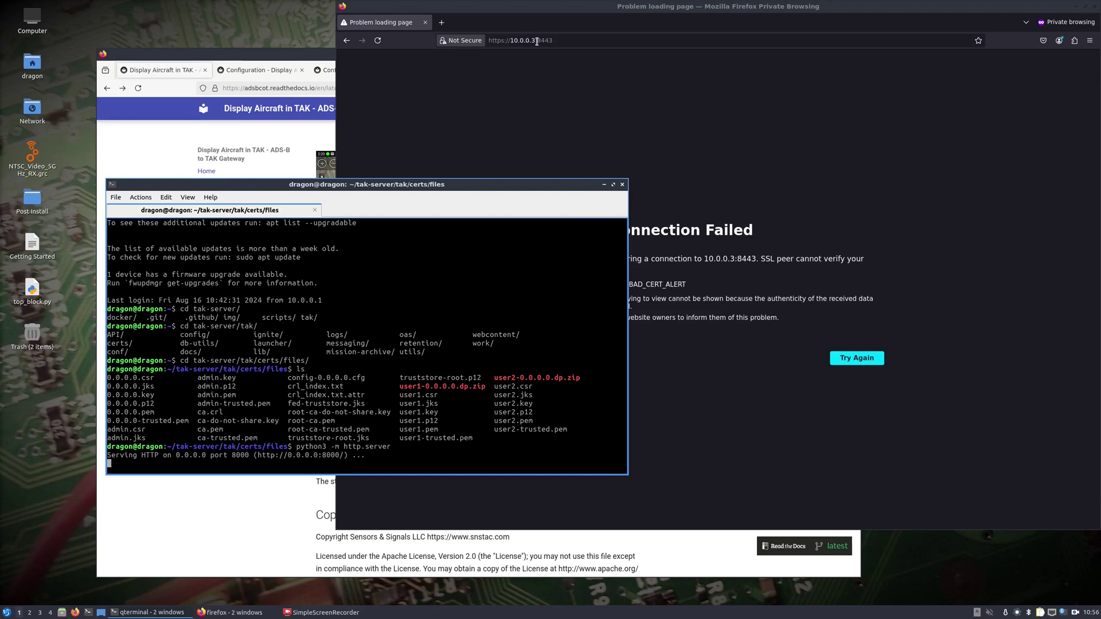
double_click(539, 40)
type("8000")
key("Return")
left_click(508, 41)
key("BackSpace")
key("Return")
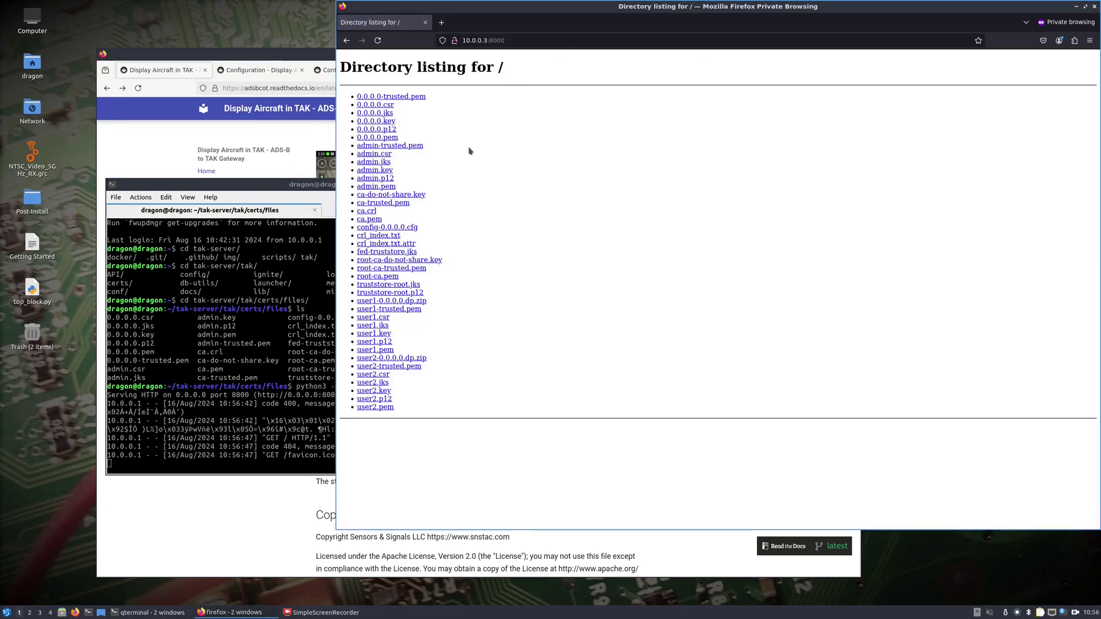
left_click(376, 180)
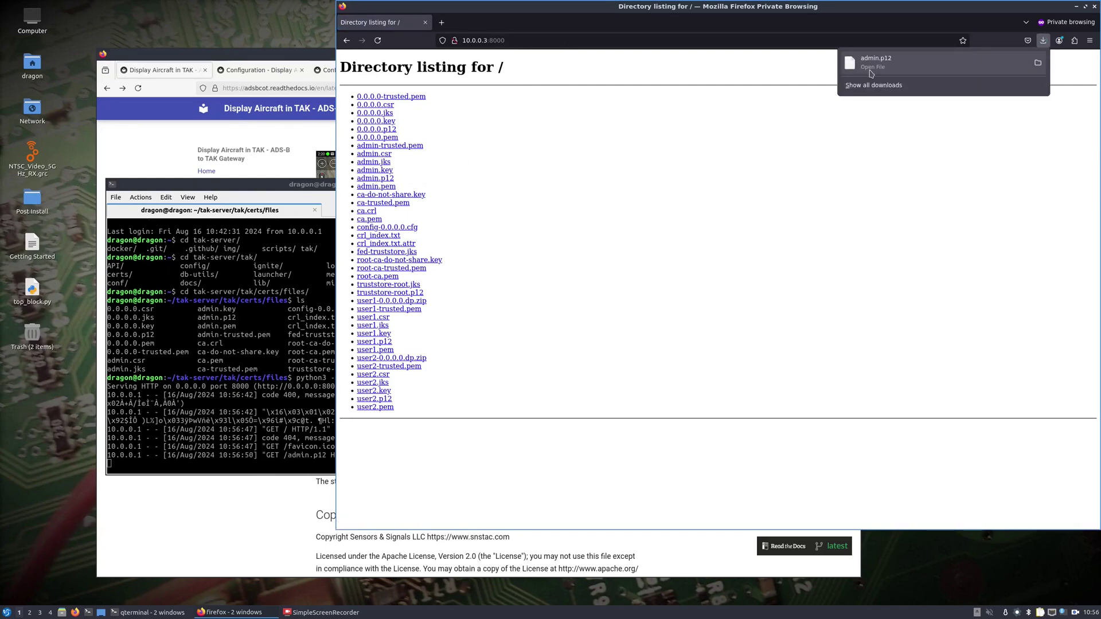
Open Firefox's Certificate Manager from Privacy & Security to Your Certificates.
left_click(1089, 40)
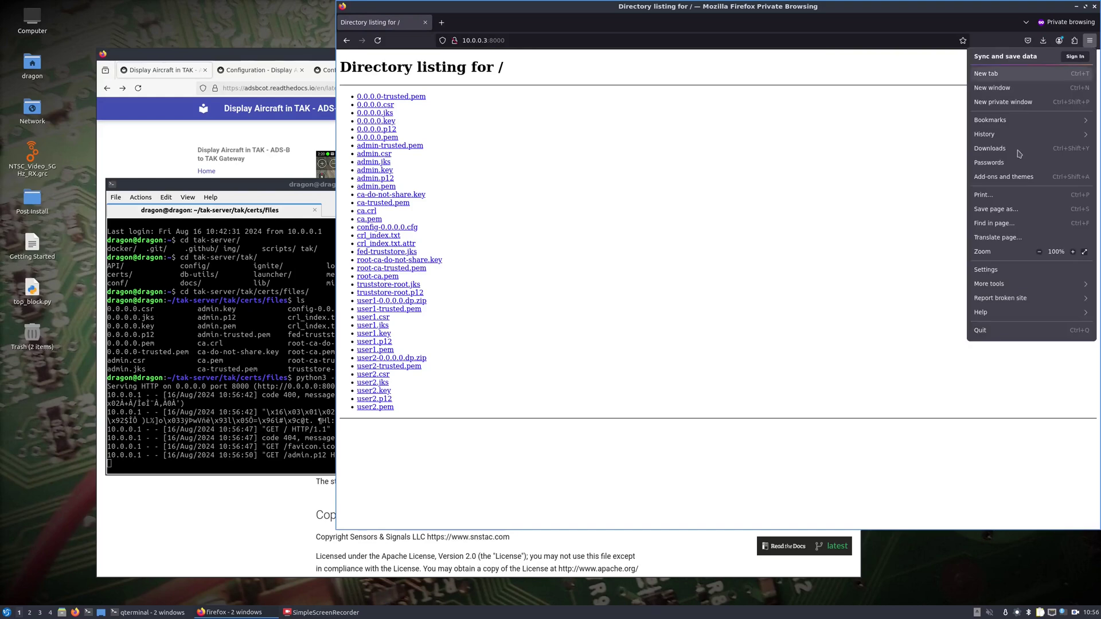
left_click(983, 270)
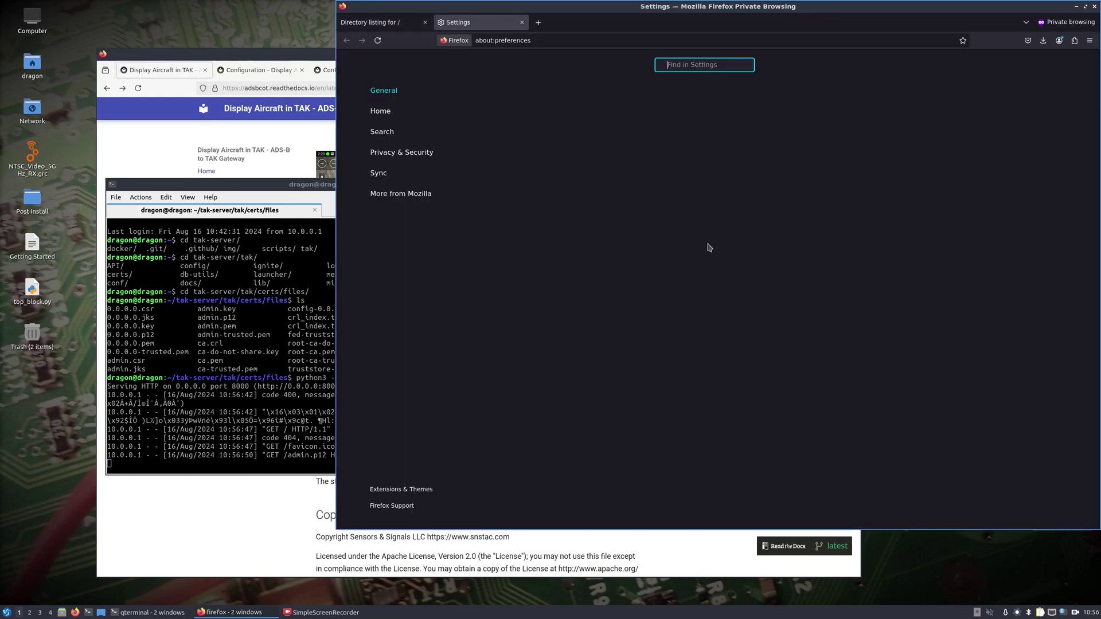
left_click(399, 152)
scroll(761, 330, "down", 10)
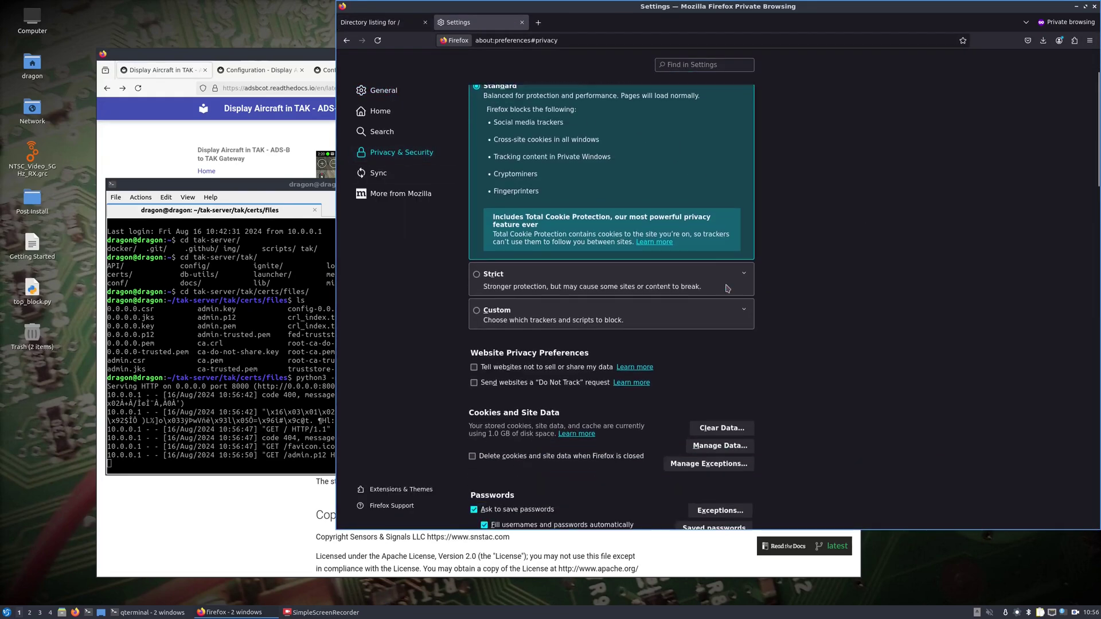
scroll(763, 339, "down", 8)
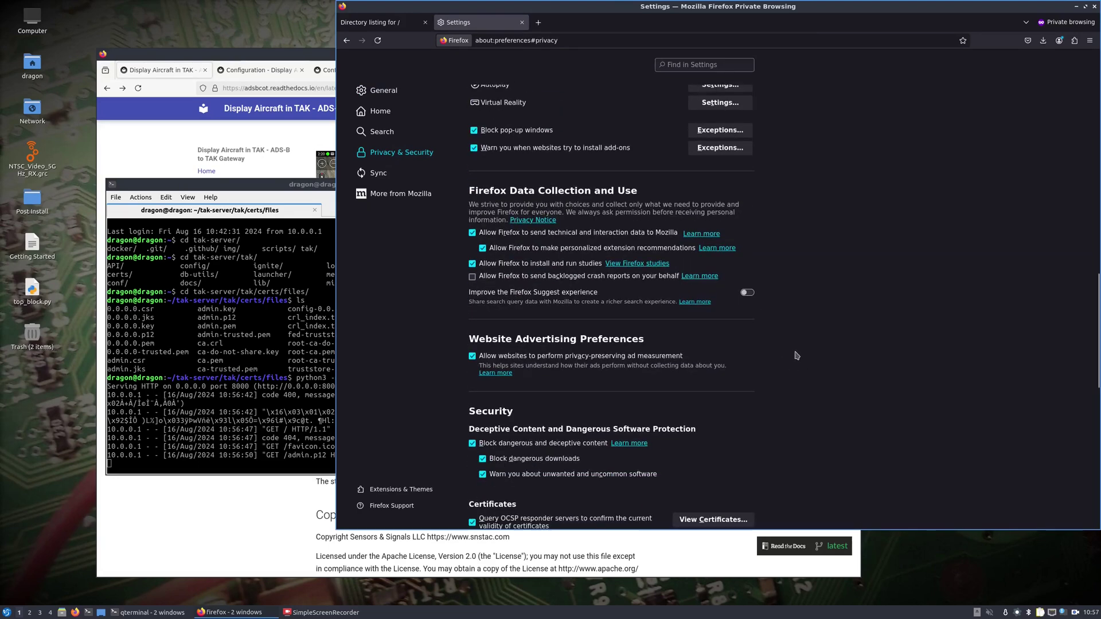
left_click(718, 381)
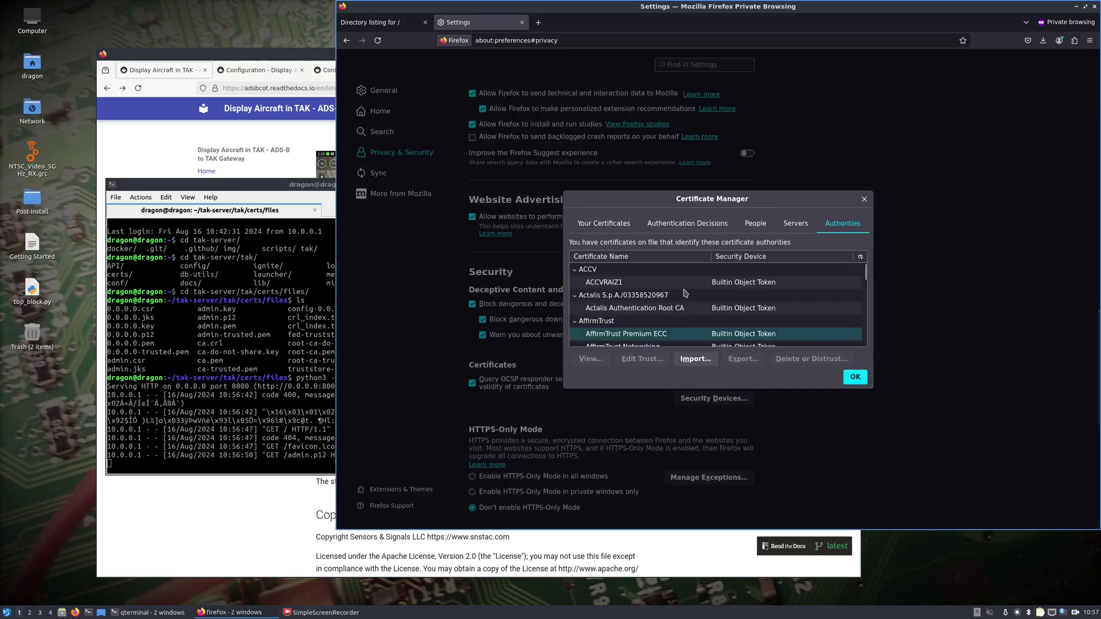
left_click(594, 224)
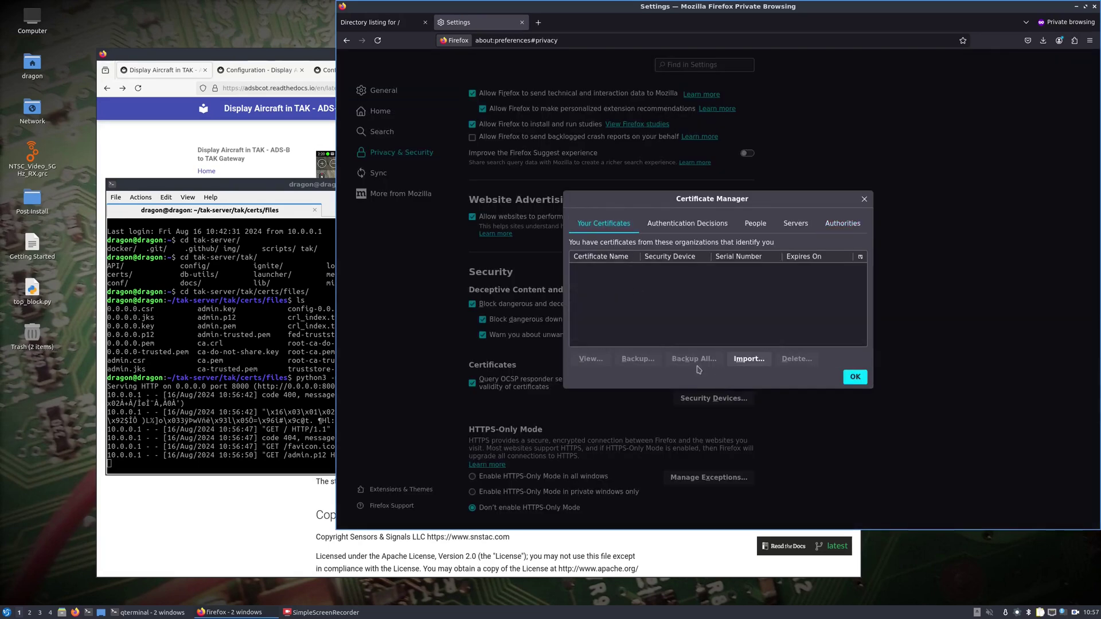
Import admin.p12 from Downloads with its certificate password, then close the manager.
left_click(744, 360)
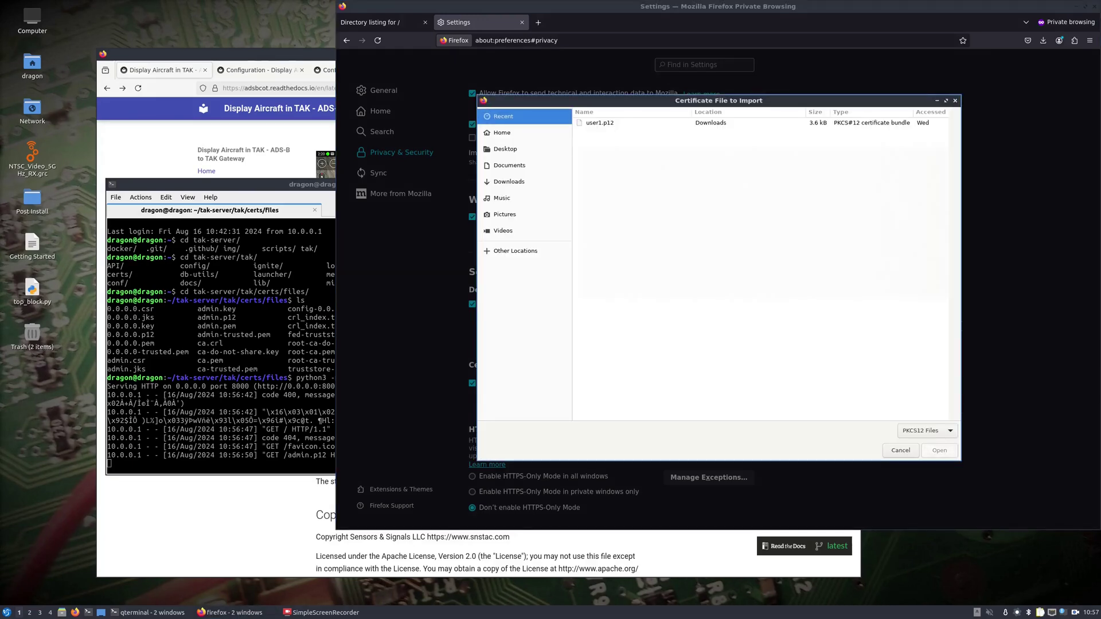
left_click(508, 180)
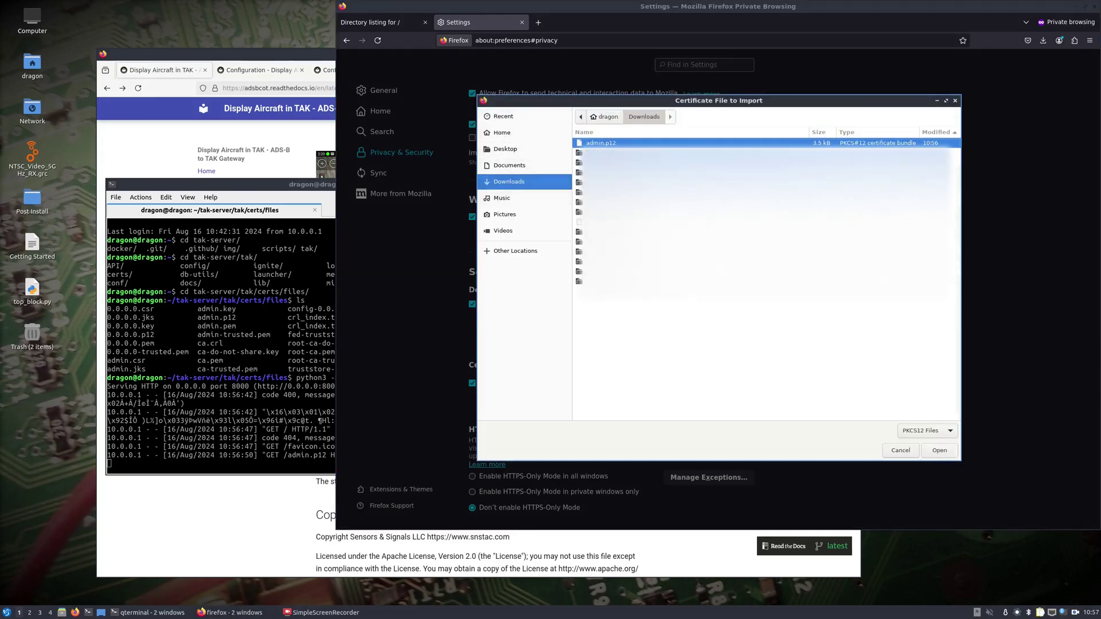
double_click(596, 144)
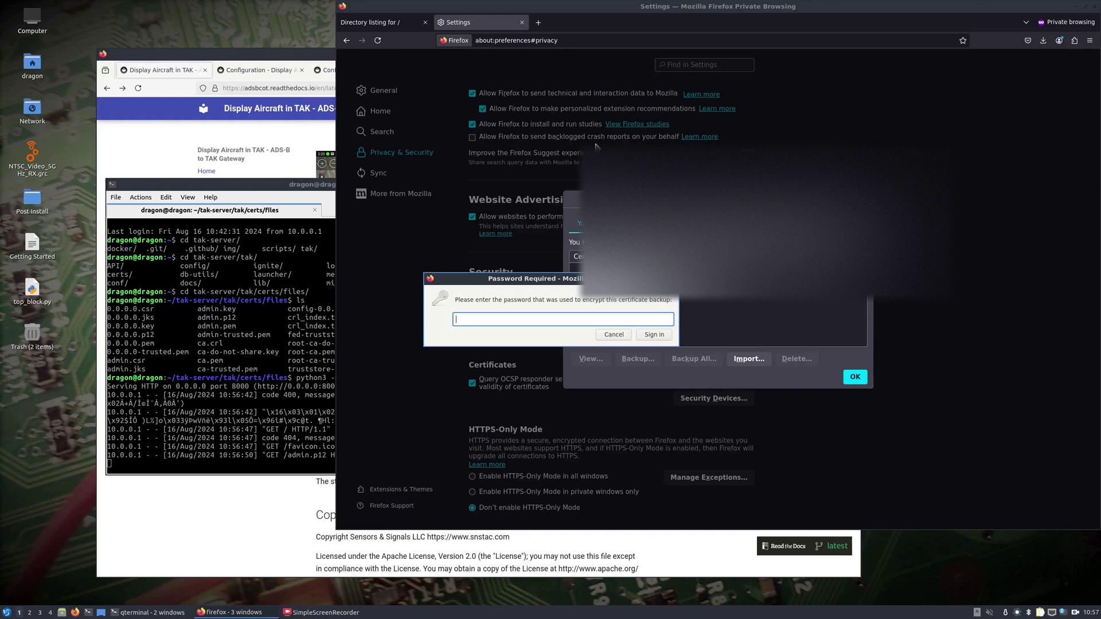
type("atakatak")
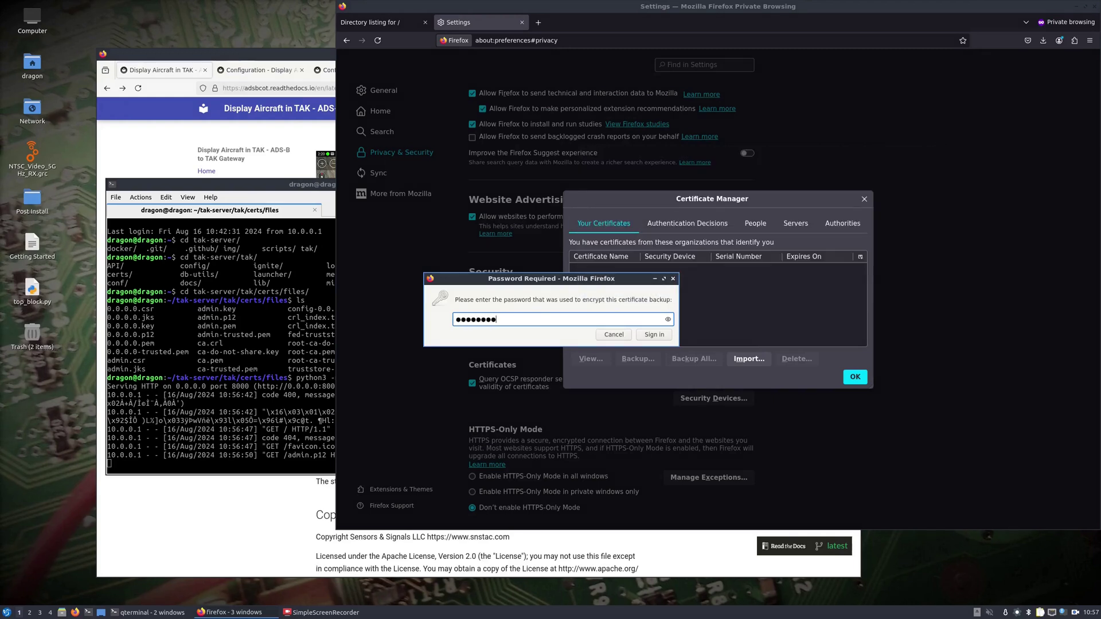
left_click(654, 334)
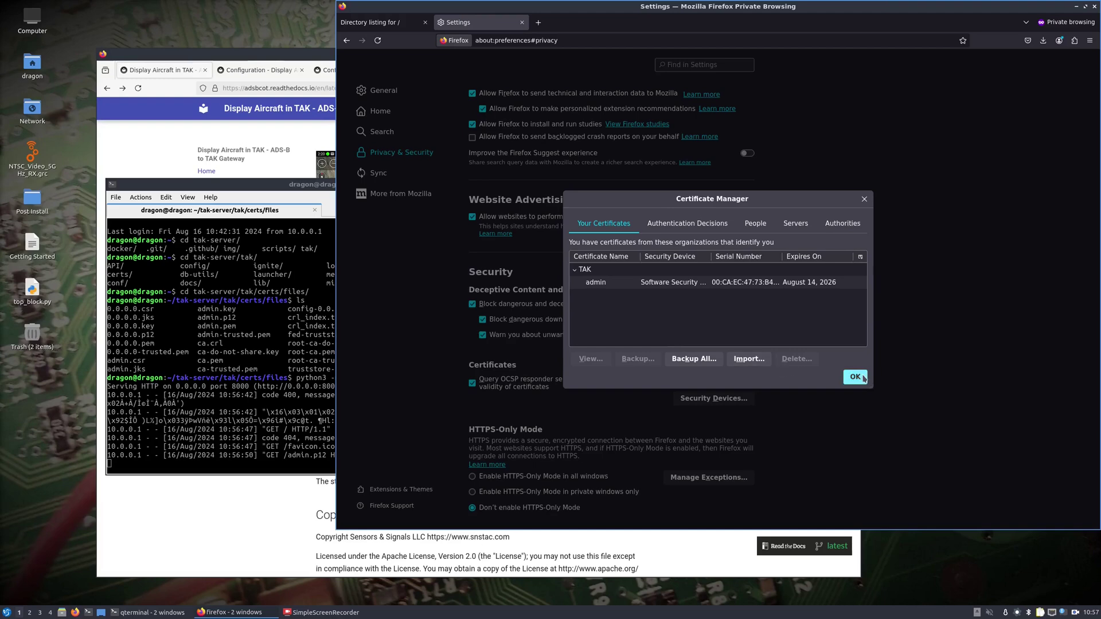
left_click(855, 377)
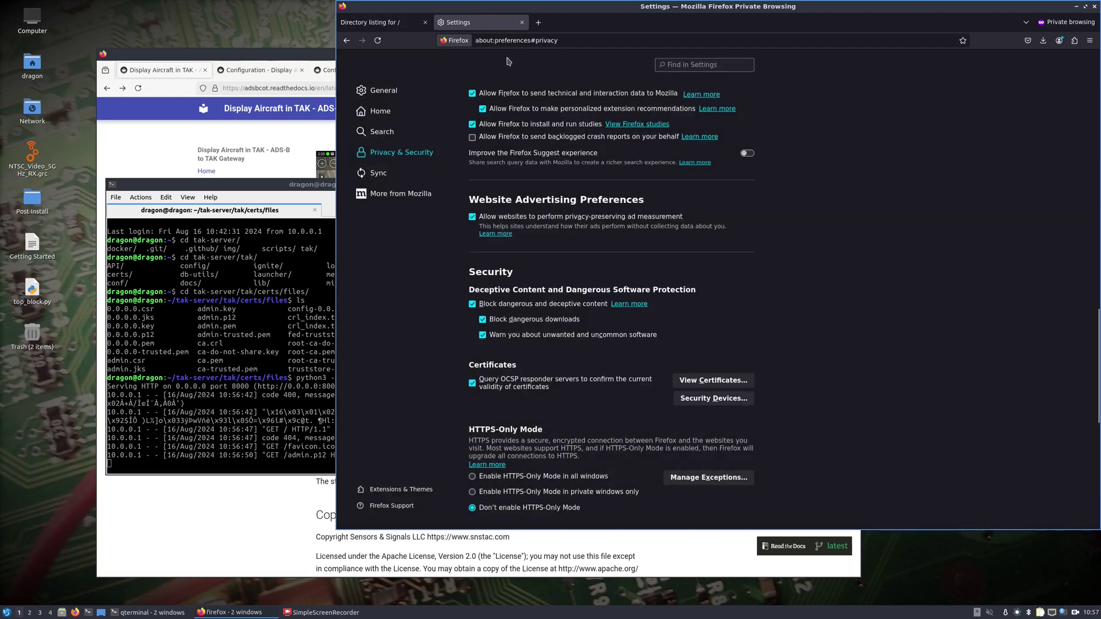
left_click(378, 25)
Reconnect to the TAK Server, identify with the admin certificate, and acknowledge the distribution notice.
left_click(346, 41)
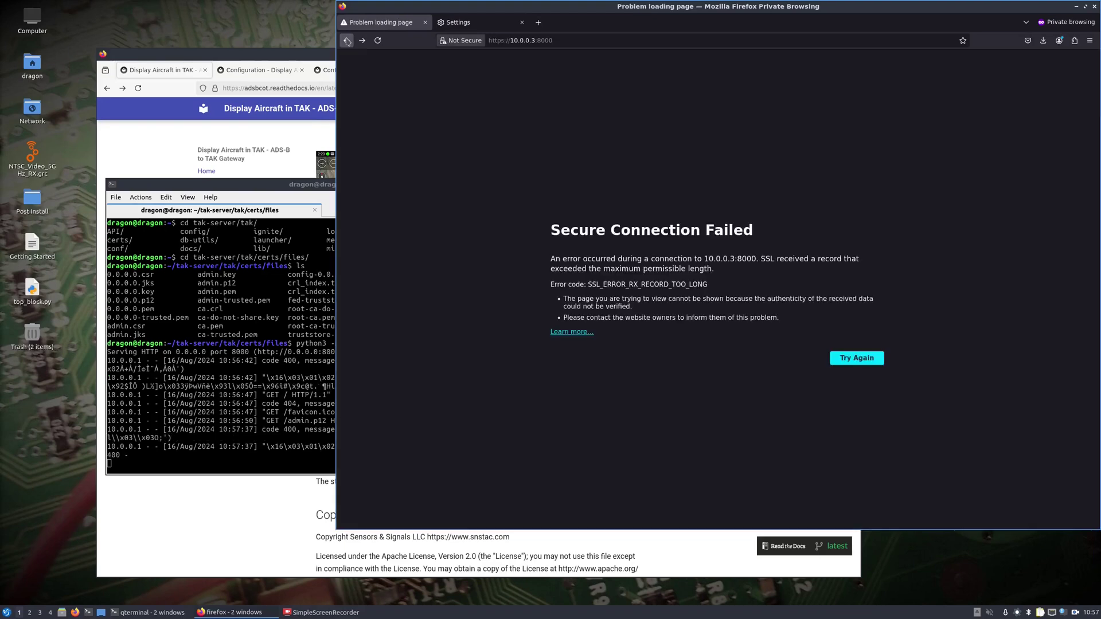
left_click(347, 41)
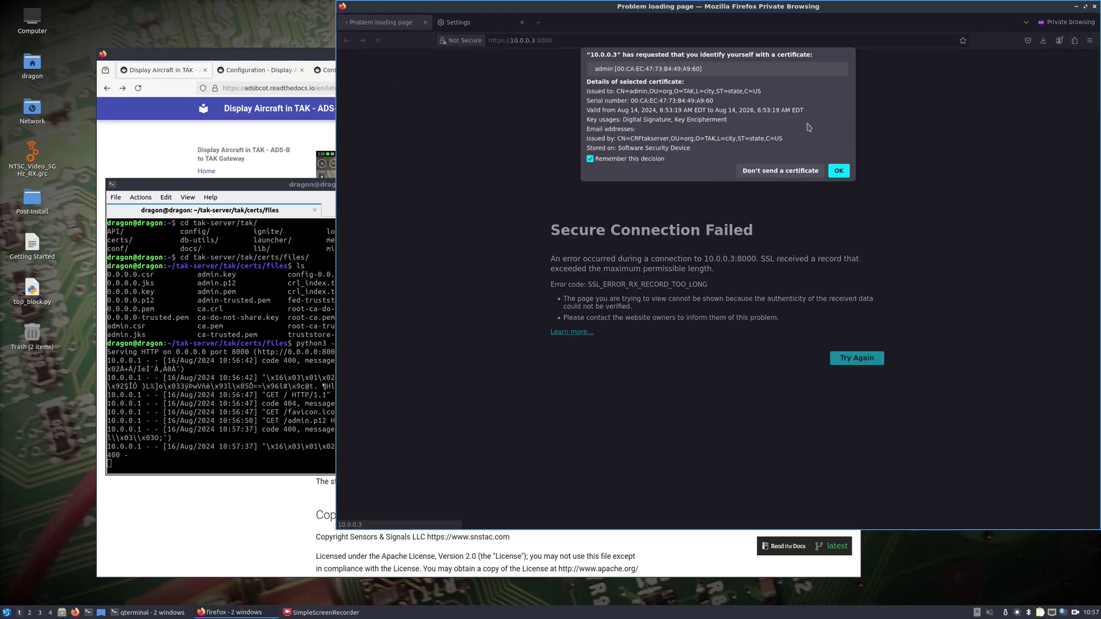
left_click(839, 171)
left_click(800, 309)
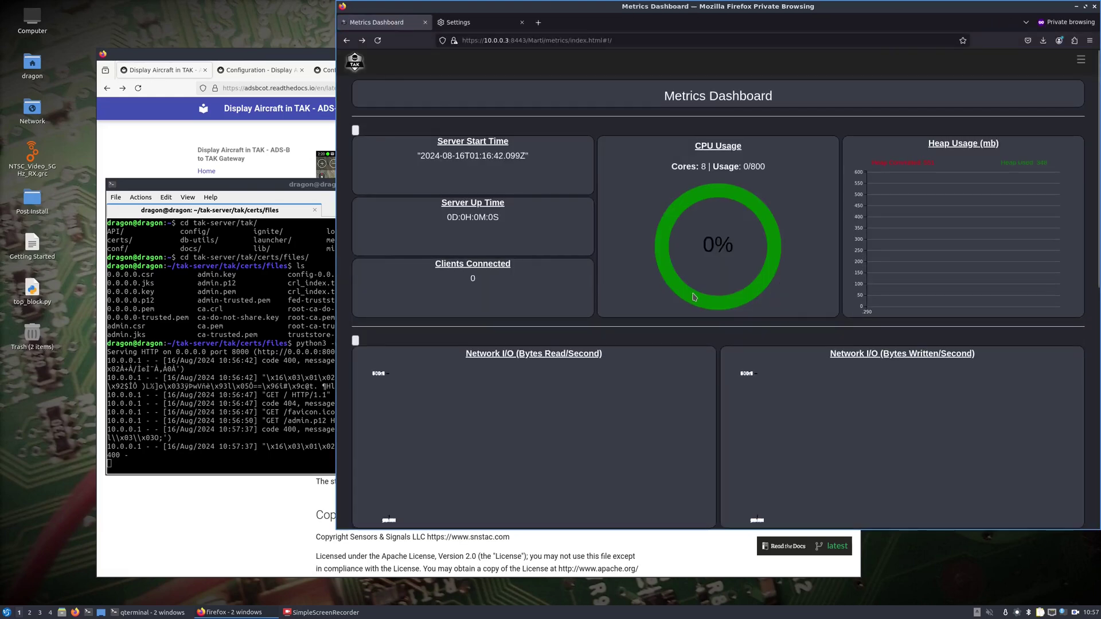
Stop the HTTP file server in the terminal with Ctrl+C and hide the terminal.
left_click(276, 378)
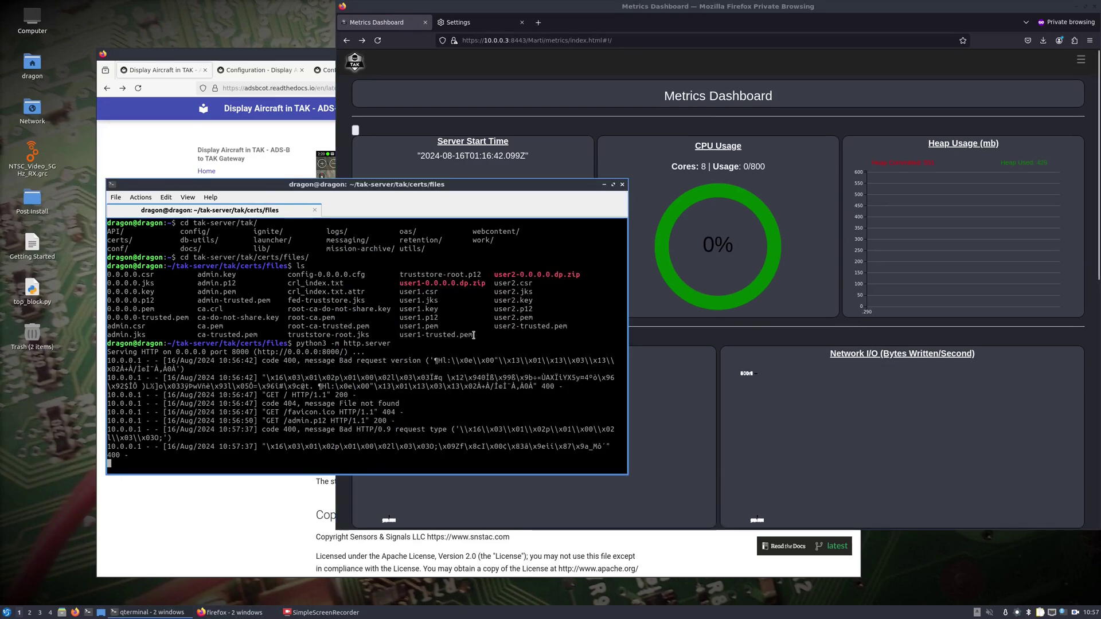
key("ctrl+c")
left_click(604, 185)
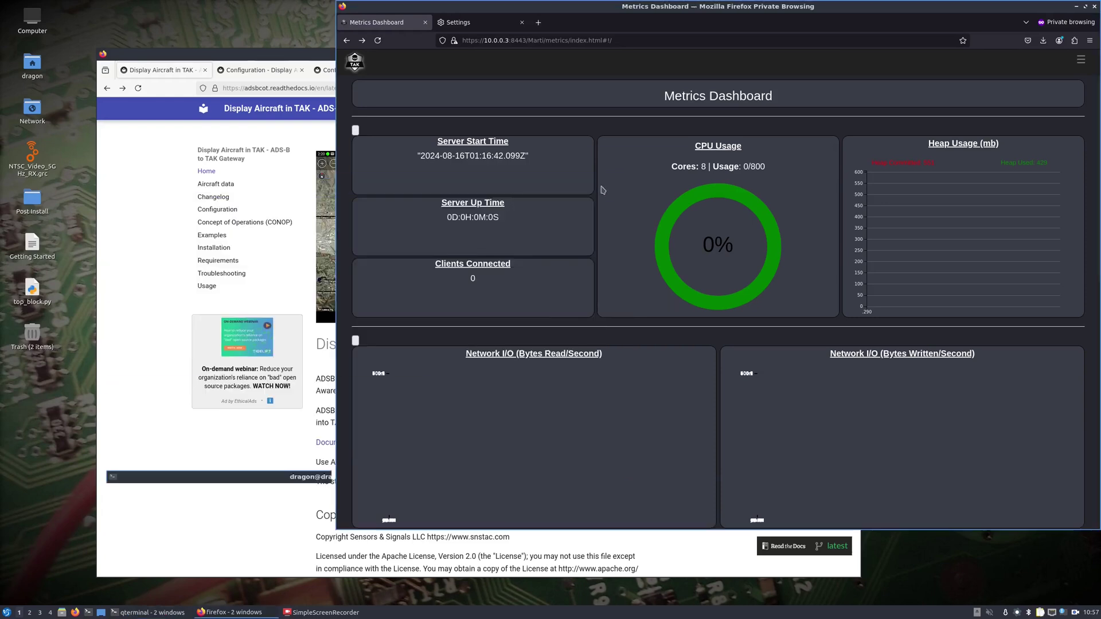
Move the Metrics Dashboard window aside and raise the ADSBCOT documentation window.
left_click_drag(482, 13, 355, 41)
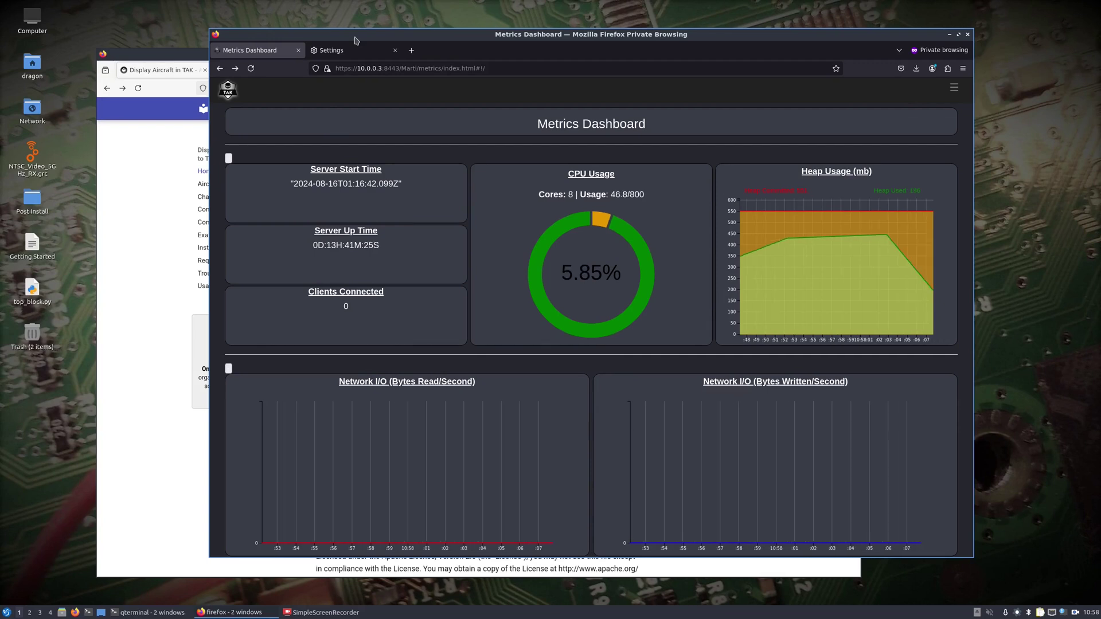
left_click_drag(355, 40, 421, 39)
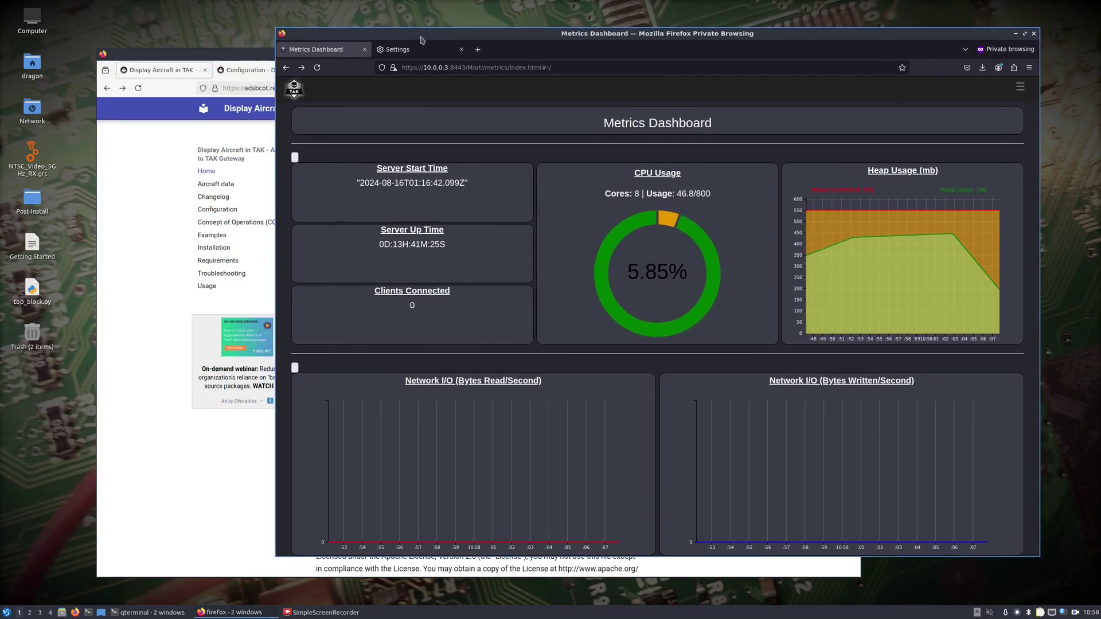
left_click_drag(241, 53, 218, 52)
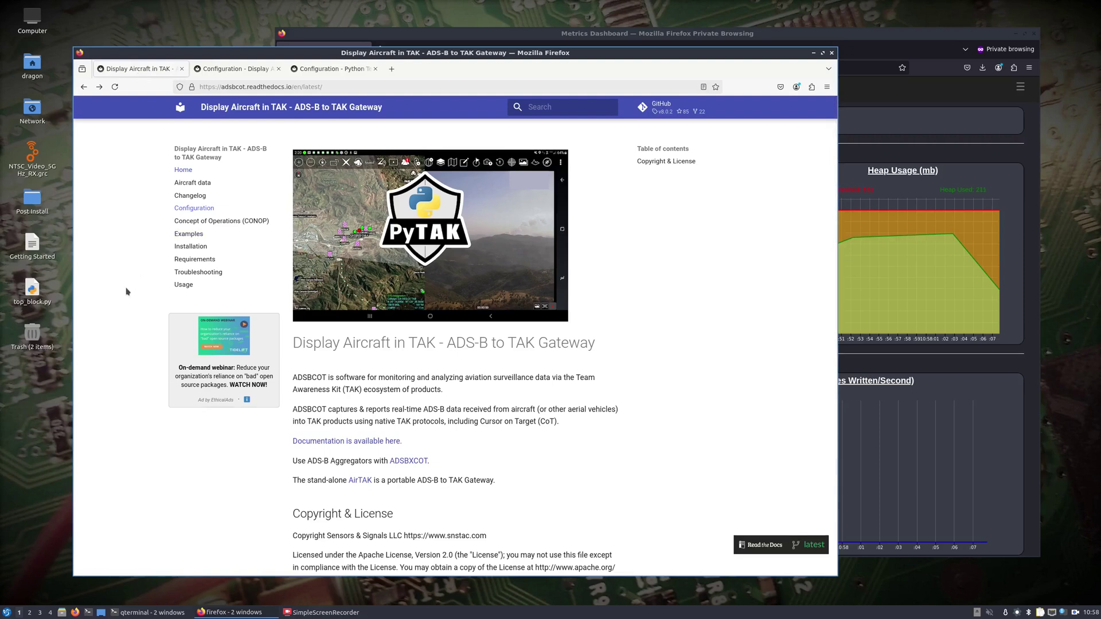
Open the ADSBCOT Installation page and copy the Debian/Ubuntu/Raspberry Pi install commands.
left_click(191, 246)
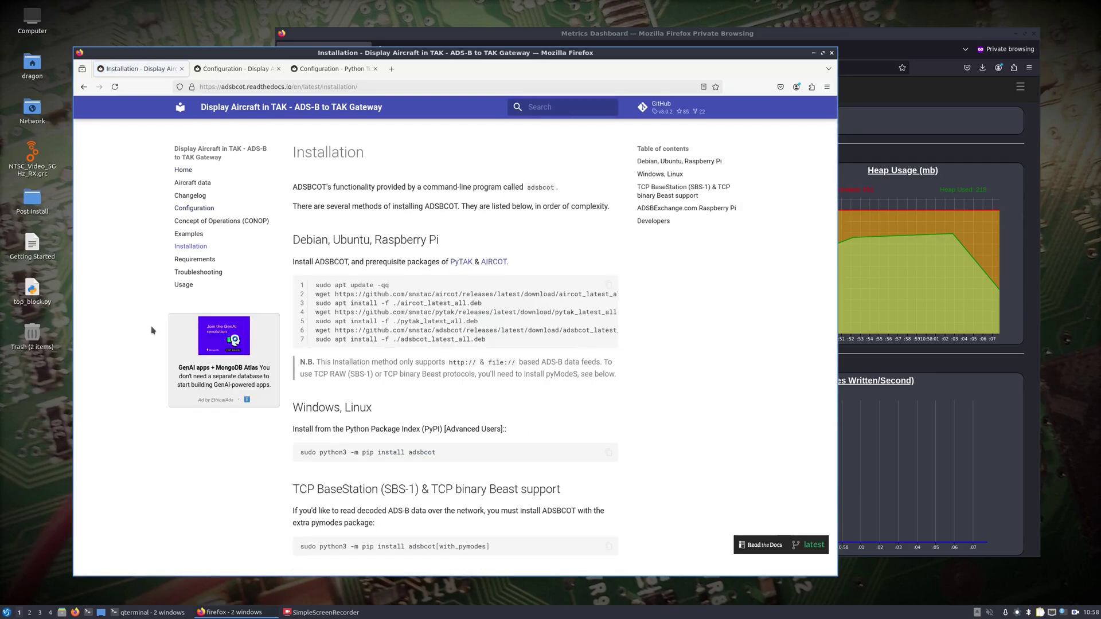
left_click(608, 285)
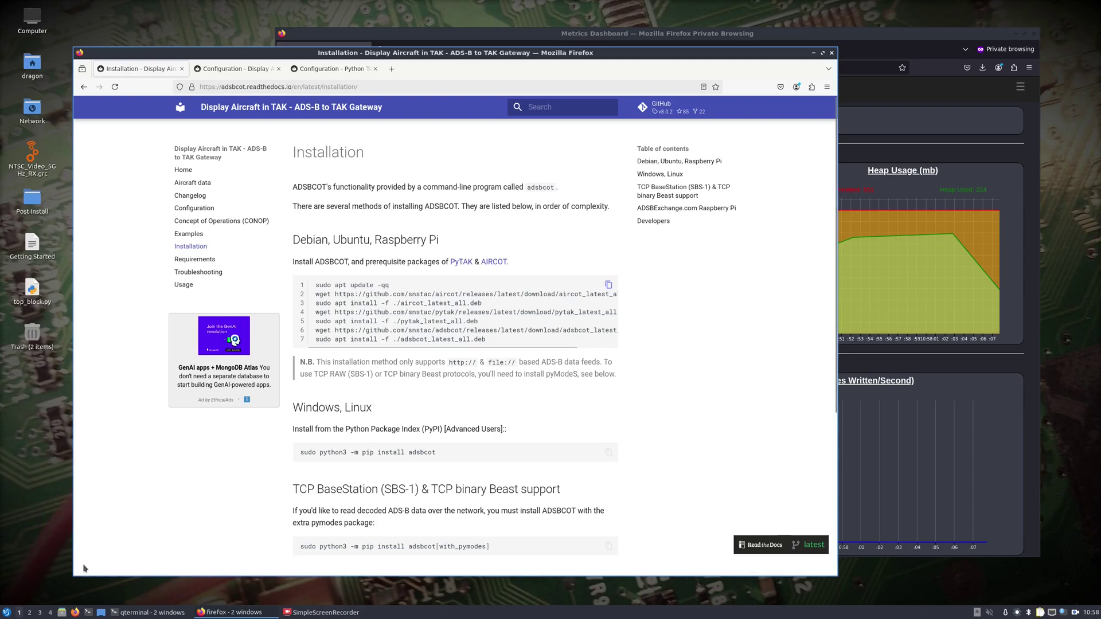
Paste and run the ADSBCOT install commands in a new terminal, entering the sudo password.
left_click(88, 612)
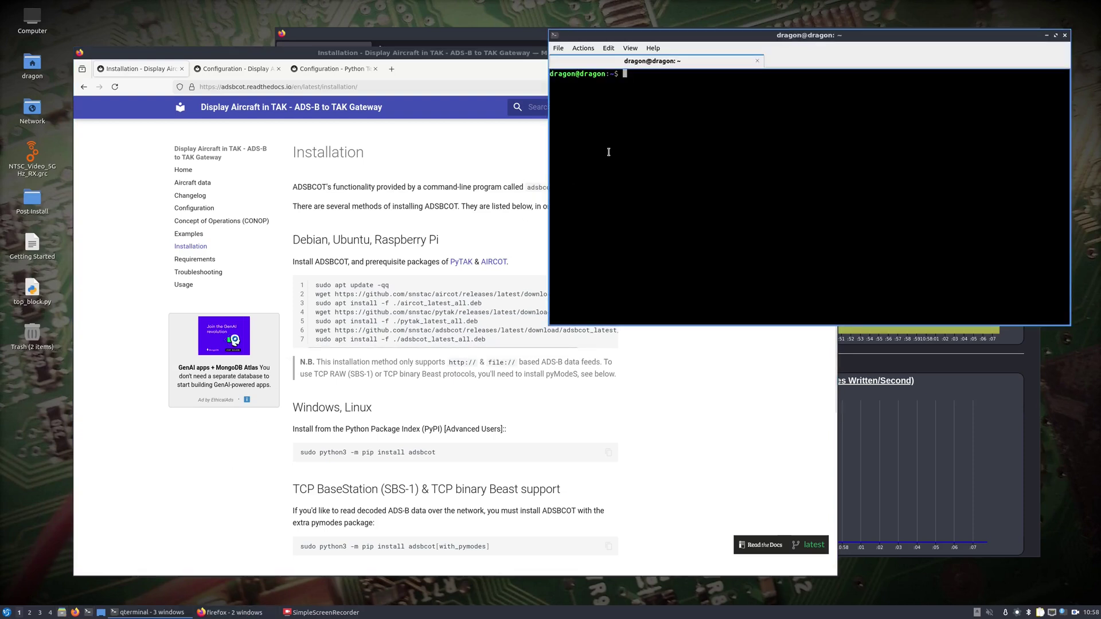
right_click(619, 135)
left_click(642, 152)
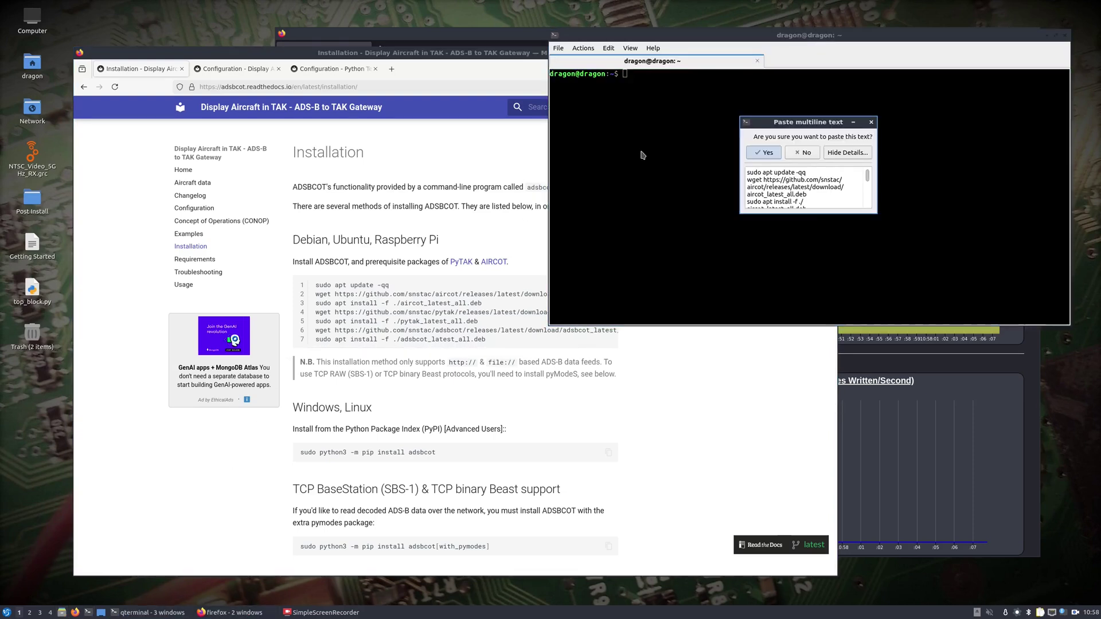
left_click(762, 152)
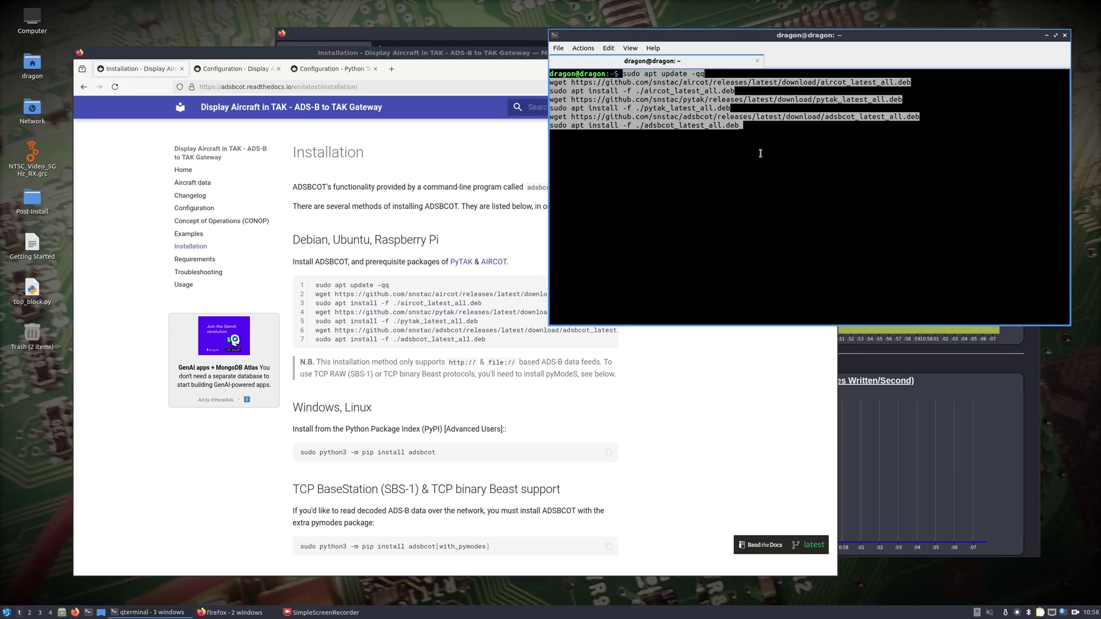
key("Return")
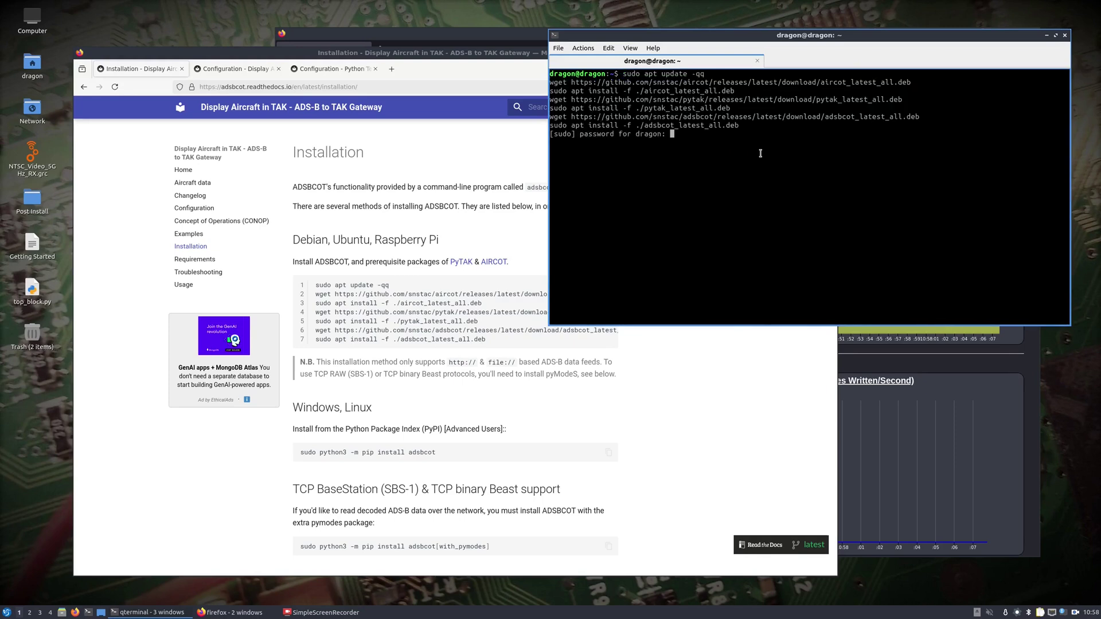
key("Return")
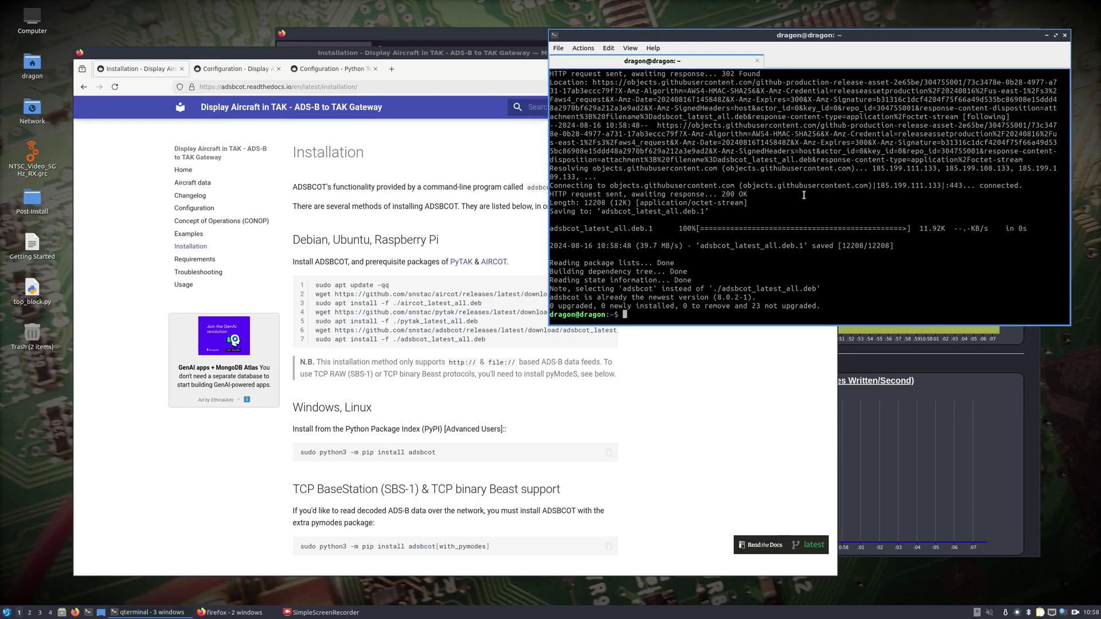
left_click_drag(1033, 36, 918, 21)
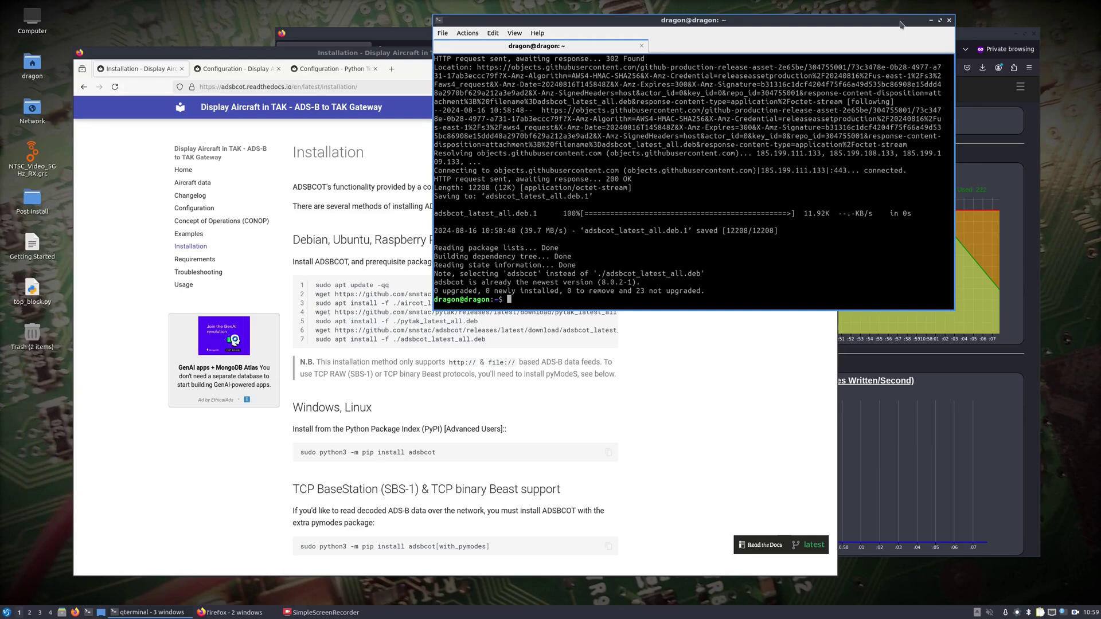
Change into ~/WarDragon, list its contents, and enter nano config.ini.
type("cd W")
key("Tab")
key("Return")
type("ls")
key("Return")
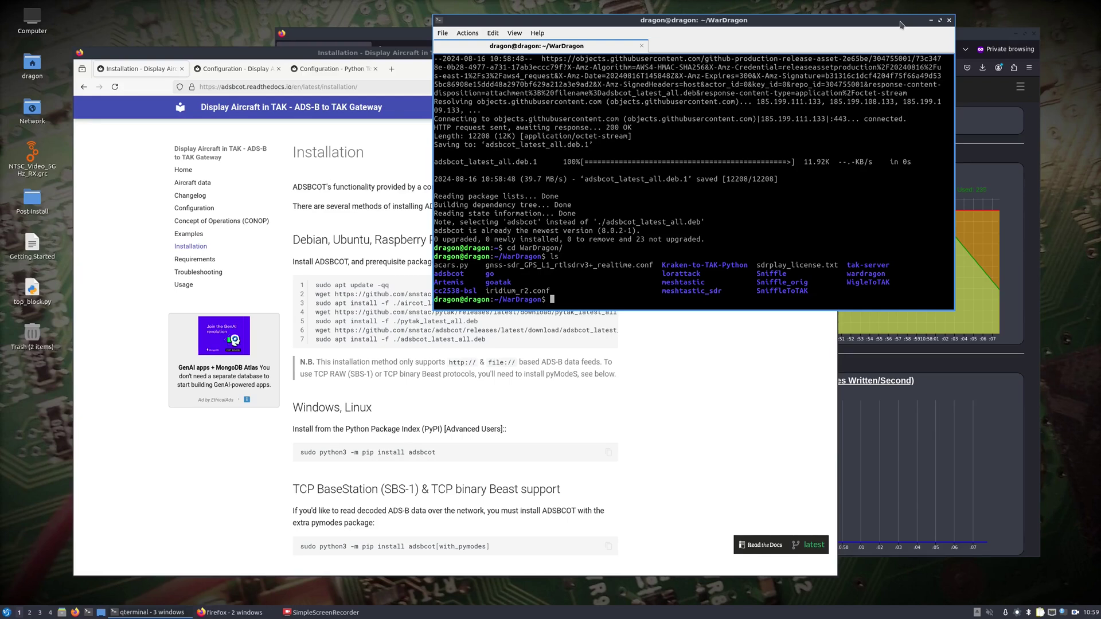
type("nano config.ini")
Open the empty config.ini in nano, then browse the ADSBCOT Examples and Configuration pages.
key("Return")
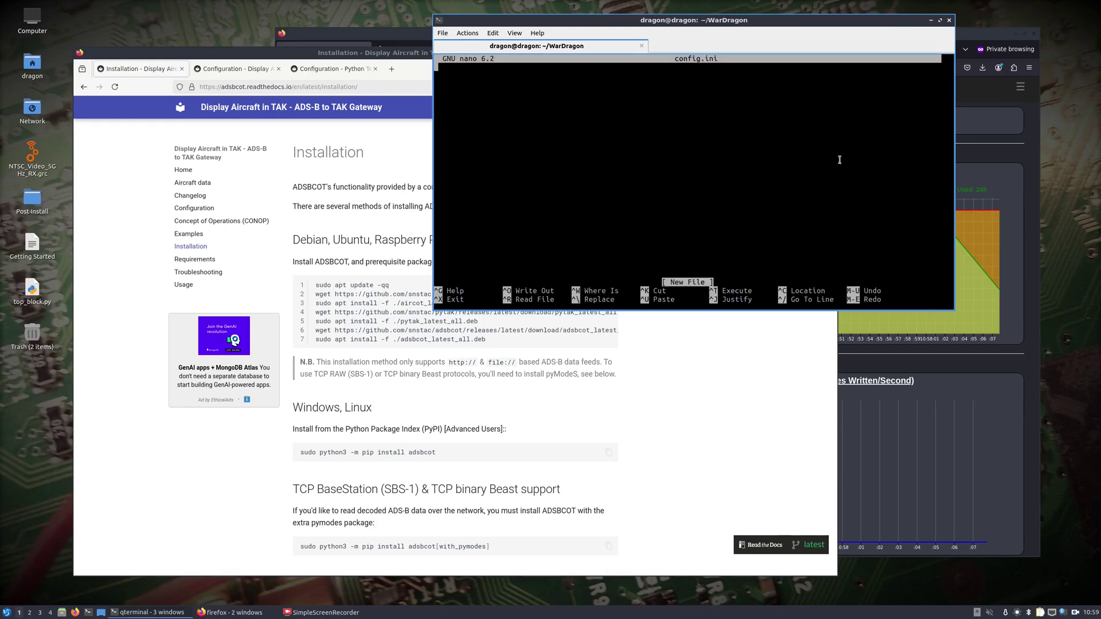
left_click(184, 235)
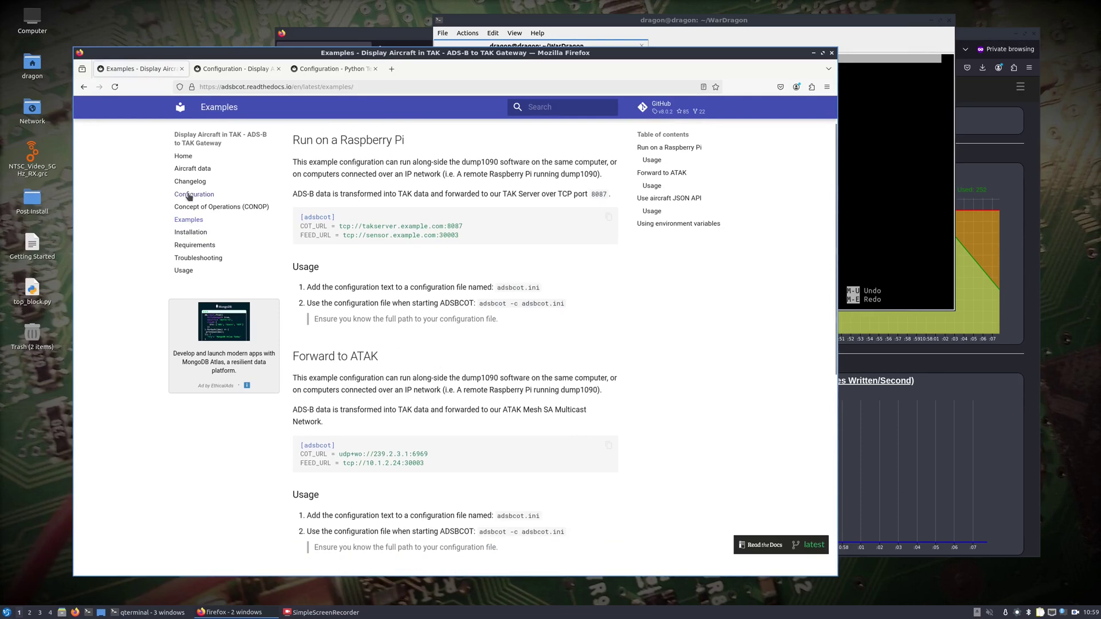
left_click(194, 194)
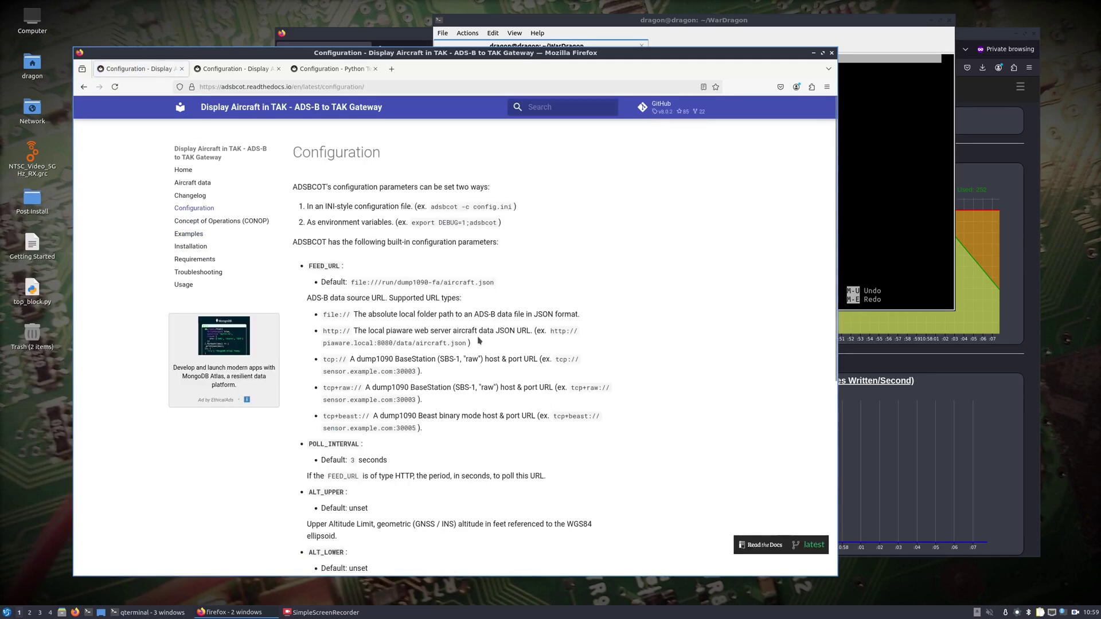
scroll(477, 337, "down", 5)
scroll(477, 337, "up", 5)
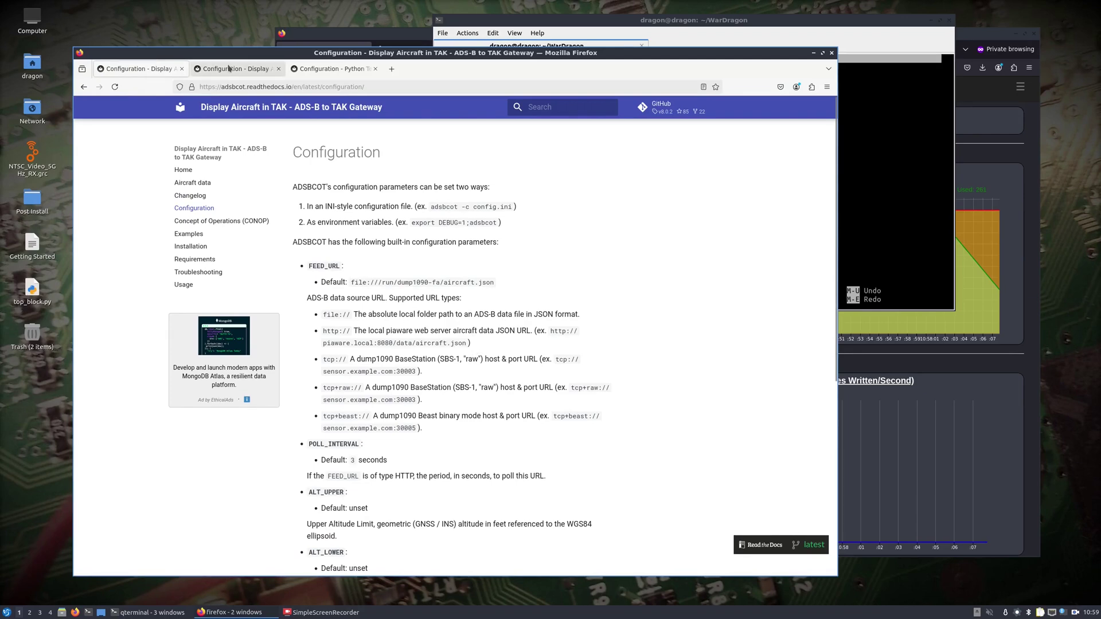
scroll(315, 180, "down", 5)
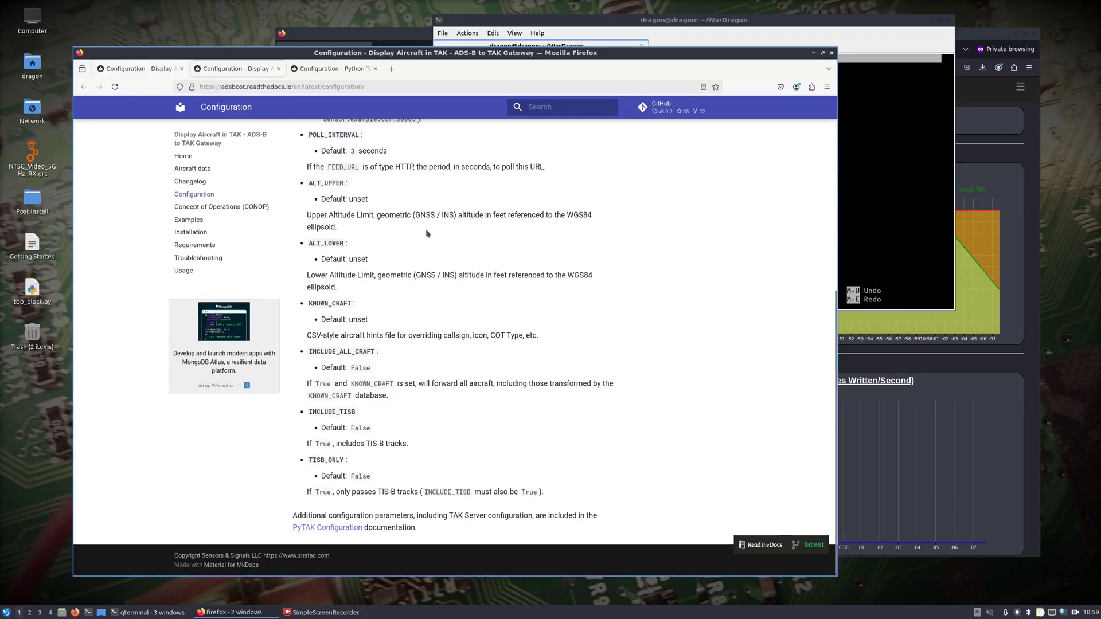
scroll(456, 329, "up", 4)
scroll(455, 329, "down", 4)
scroll(455, 328, "up", 6)
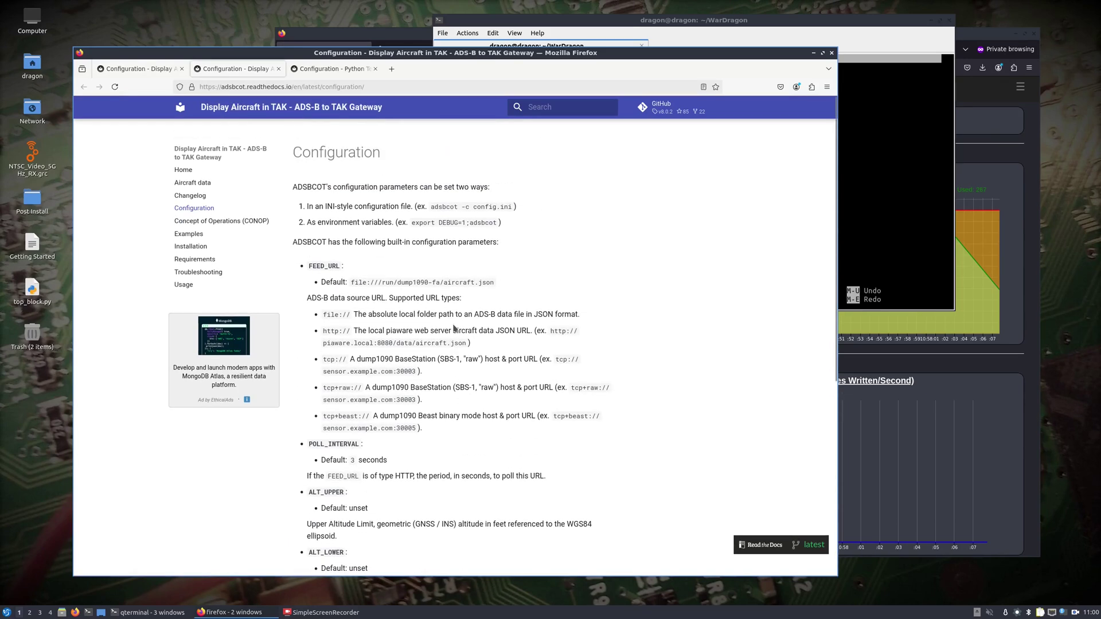
Switch to the PyTAK Configuration page and scroll to its TLS Configuration Parameters.
left_click(324, 70)
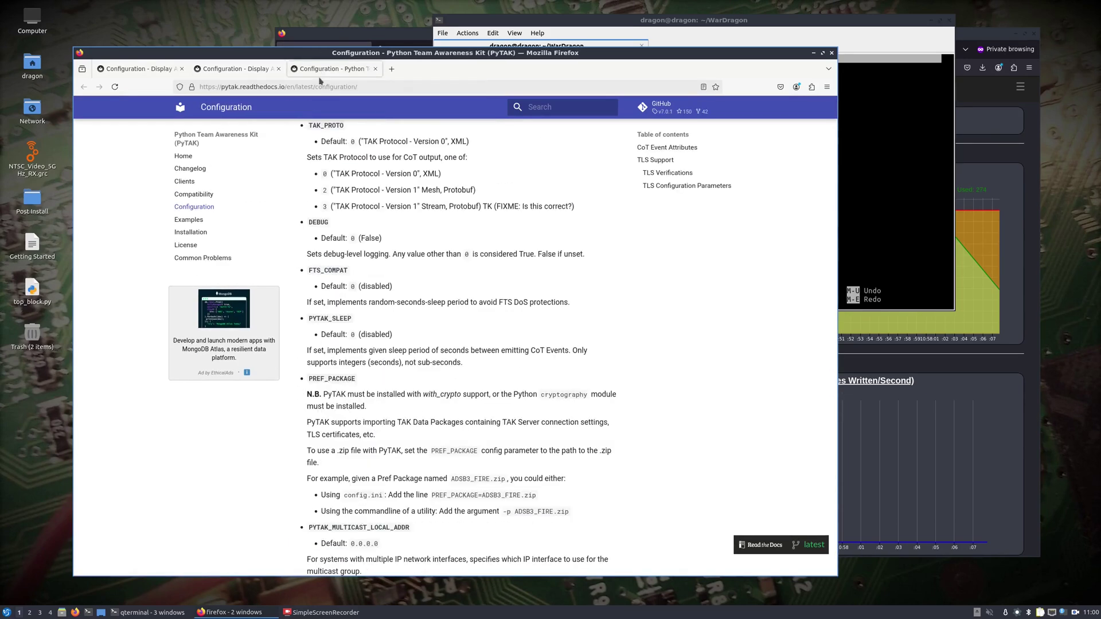
scroll(458, 317, "up", 2)
scroll(457, 317, "down", 8)
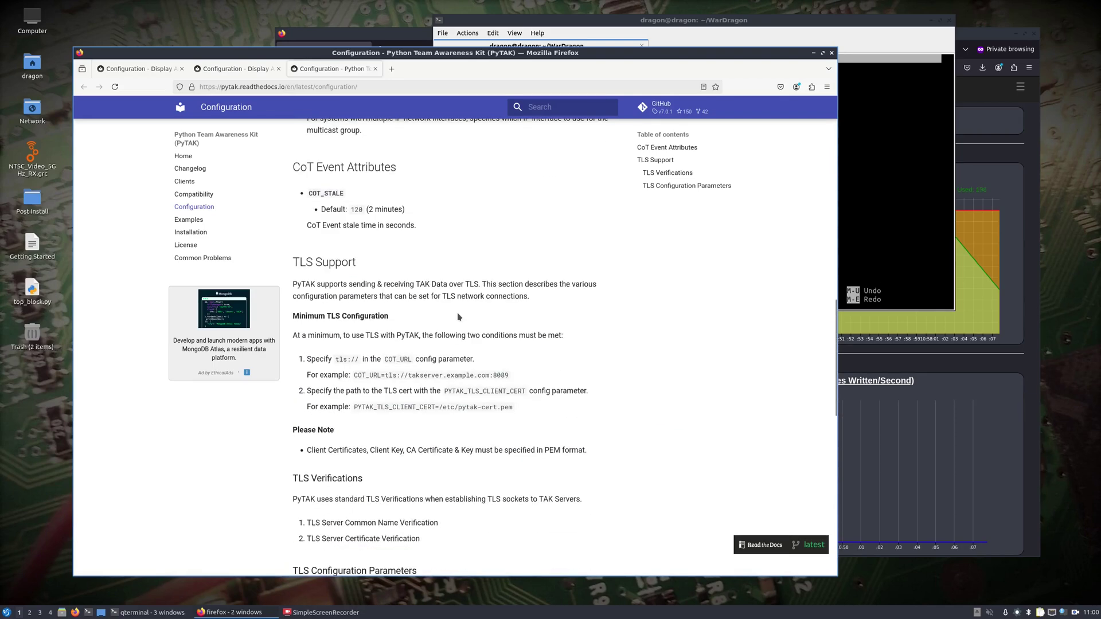
scroll(458, 312, "down", 7)
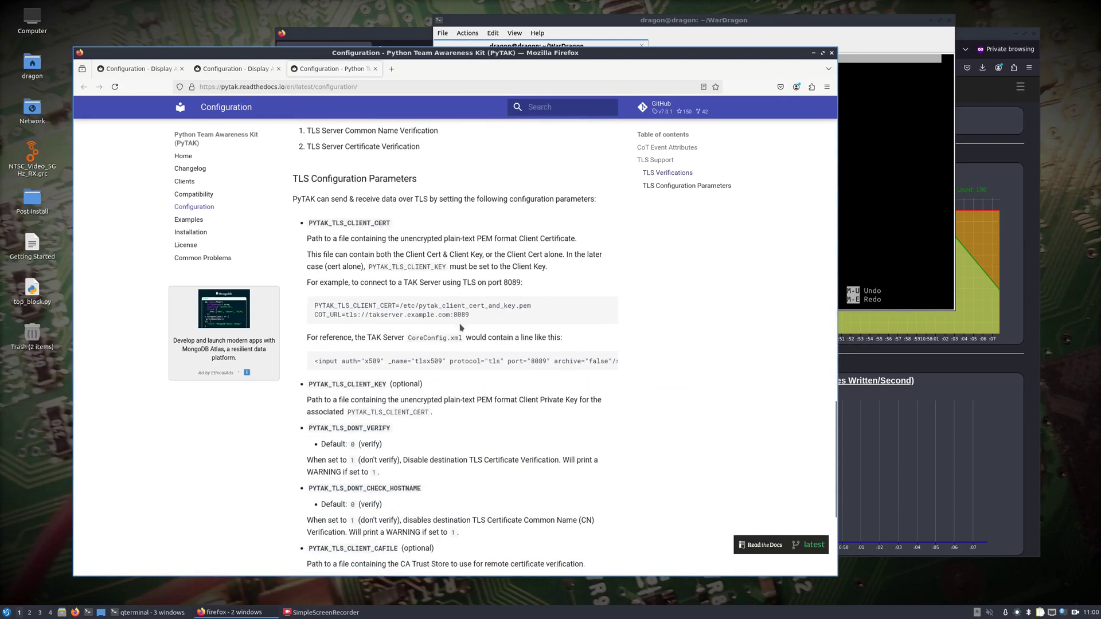
scroll(460, 326, "down", 2)
Write the [adsbcot] header and PYTAK_TLS_DONT_VERIFY = 1 in config.ini.
left_click(872, 164)
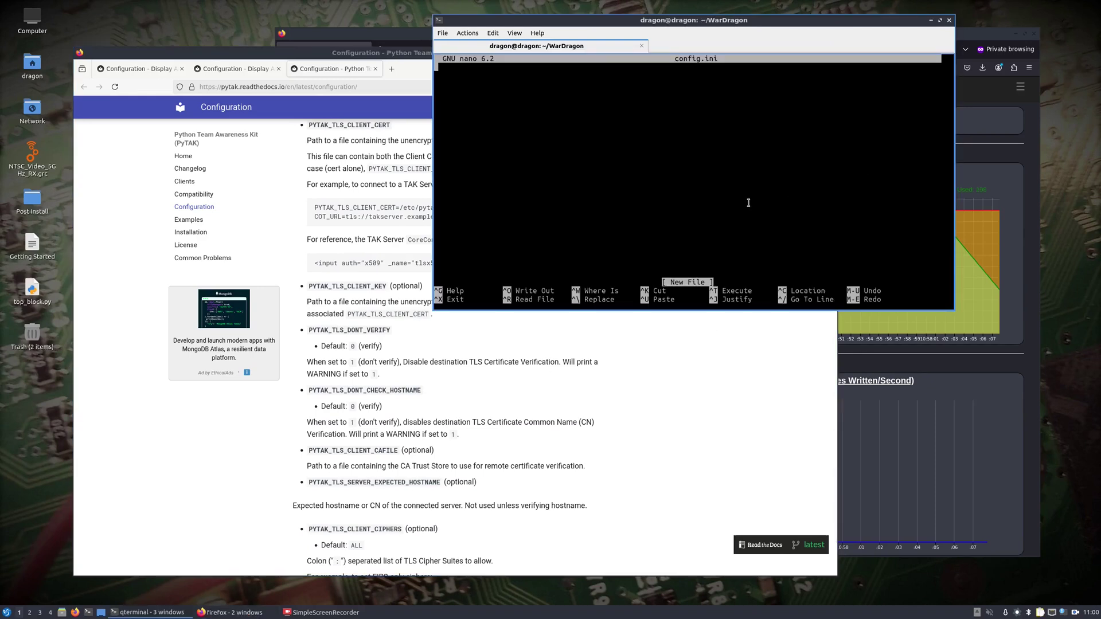
type("[adsbcot]")
key("Return")
type("PYTAK_TLS")
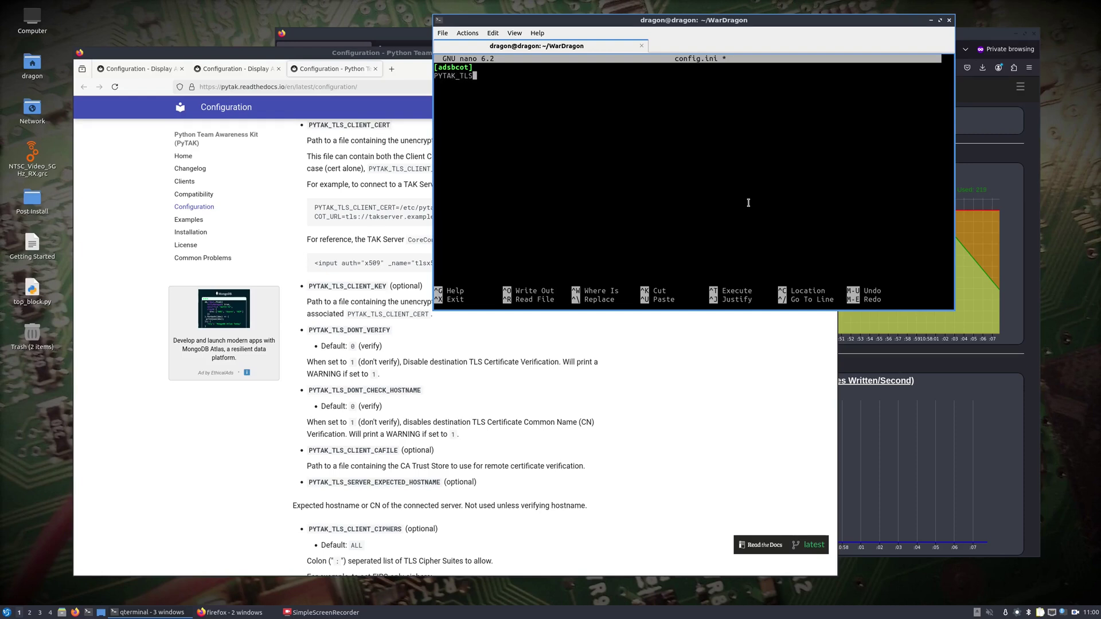
type("_DONT_VERIFY = 1")
key("Return")
Copy the PYTAK_TLS_ prefix and add PYTAK_TLS_DONT_CHECK_HOSTNAME = 1 on the next line.
left_click_drag(478, 77, 434, 78)
right_click(438, 77)
left_click(443, 82)
right_click(467, 90)
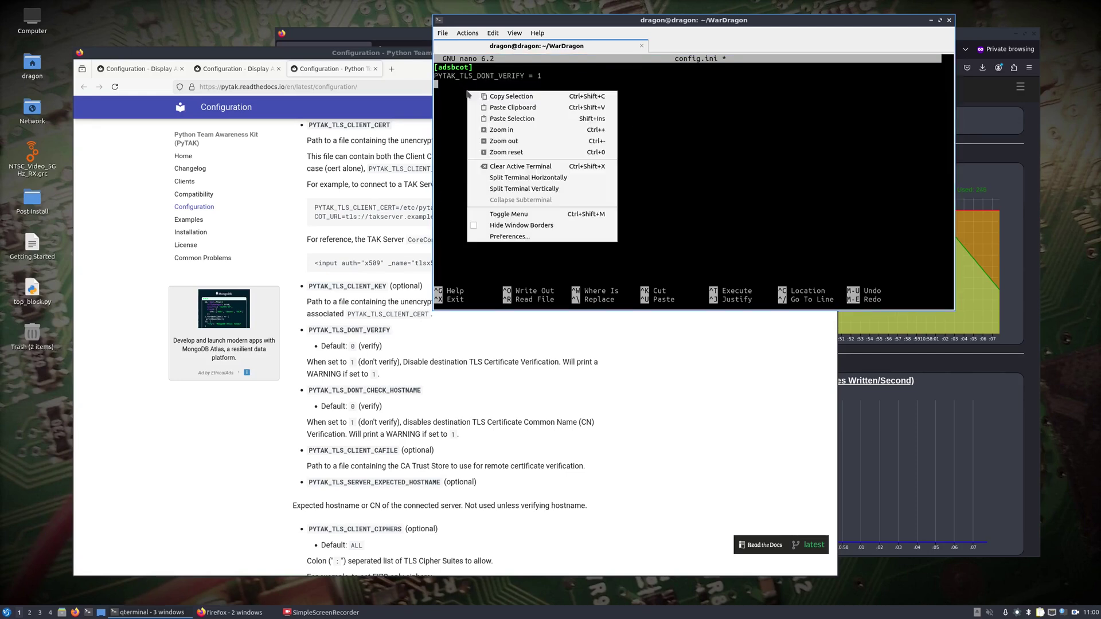
left_click(494, 108)
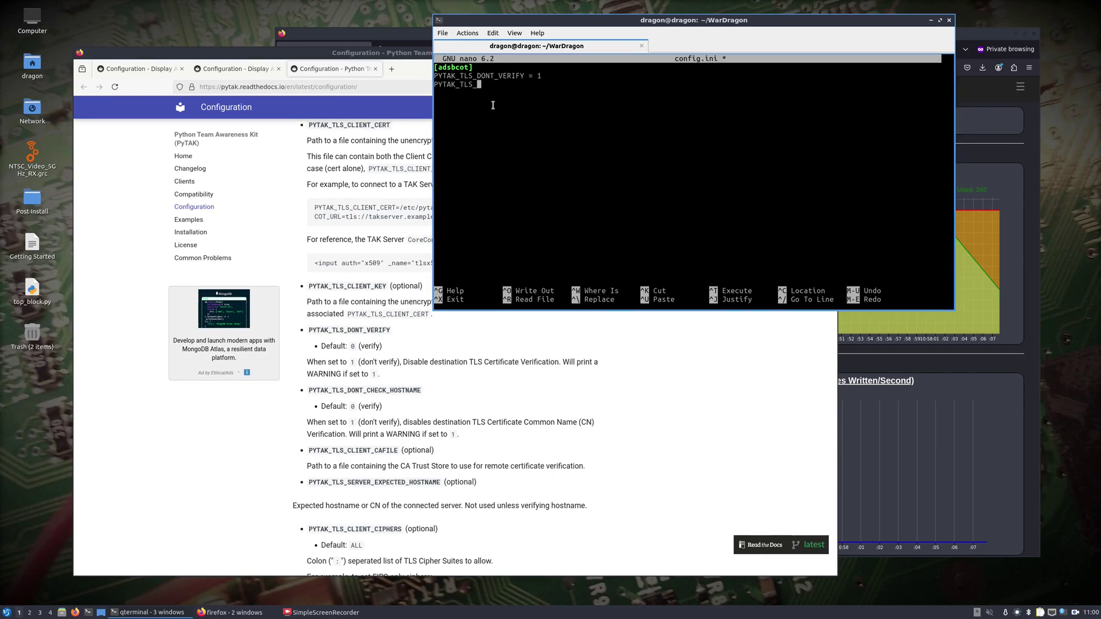
type("DONT_CHECK_HOSTNAME = 1")
key("Return")
Fix a misplaced paste and begin a PYTAK_TLS_CLIENT_CERT line on line 4.
key("Up")
key("Up")
key("Up")
right_click(491, 105)
left_click(514, 120)
key("BackSpace")
key("BackSpace")
key("BackSpace")
key("BackSpace")
key("BackSpace")
key("BackSpace")
key("BackSpace")
key("BackSpace")
key("BackSpace")
key("BackSpace")
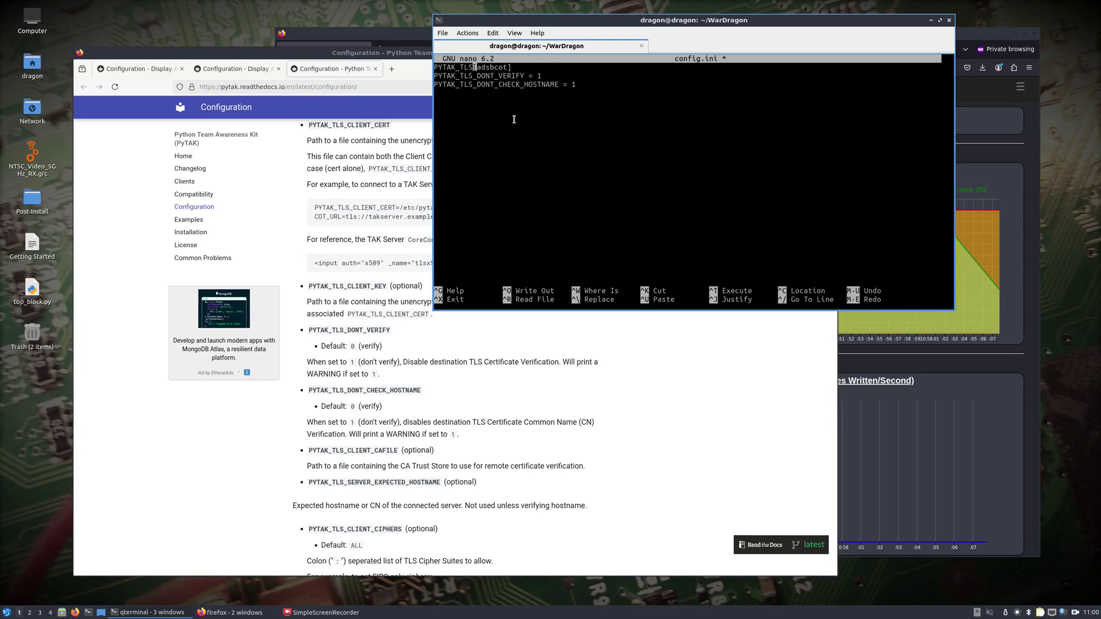
key("Down")
key("Down")
key("Down")
right_click(513, 119)
left_click(540, 137)
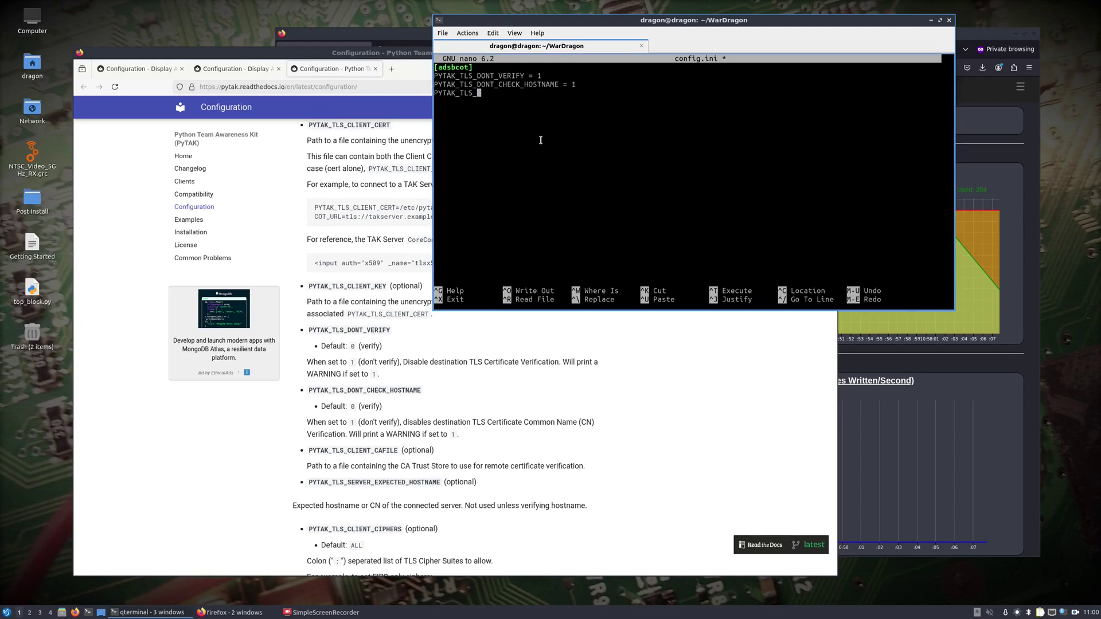
type("CLIENT_CERT")
mouse_move(166, 611)
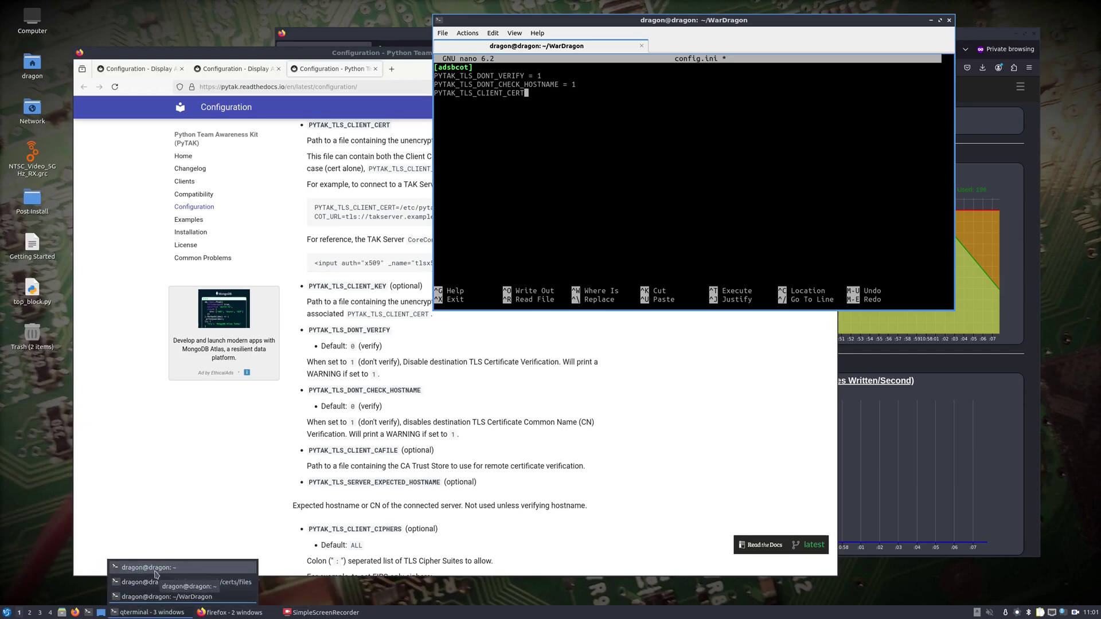
Rerun python3 -m http.server in the TAK certs terminal to serve port 8000 again.
left_click(171, 582)
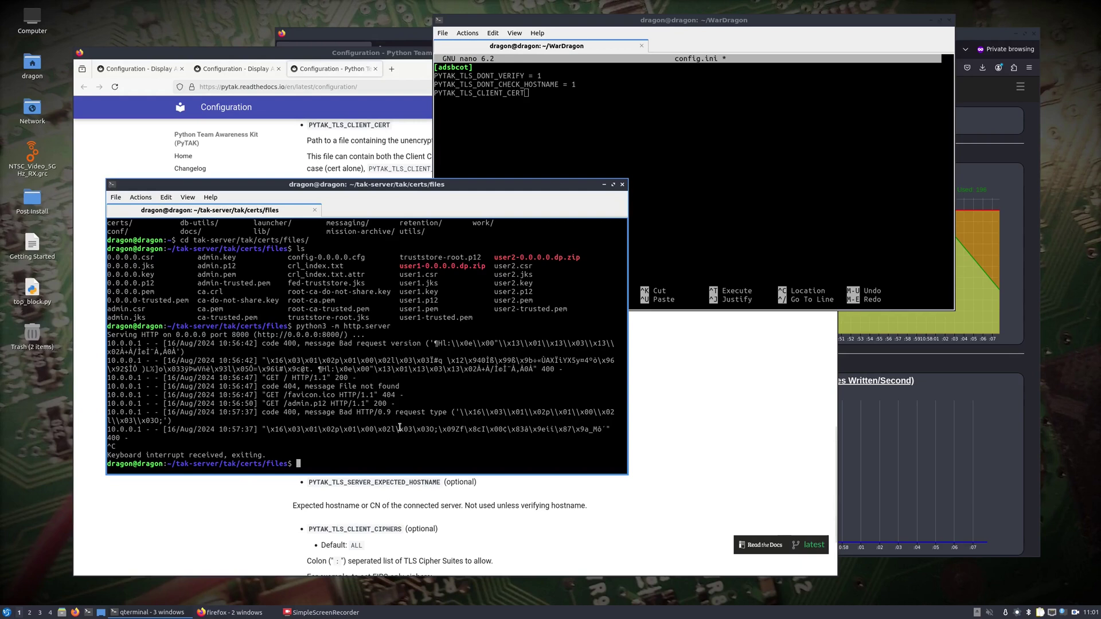
key("Up")
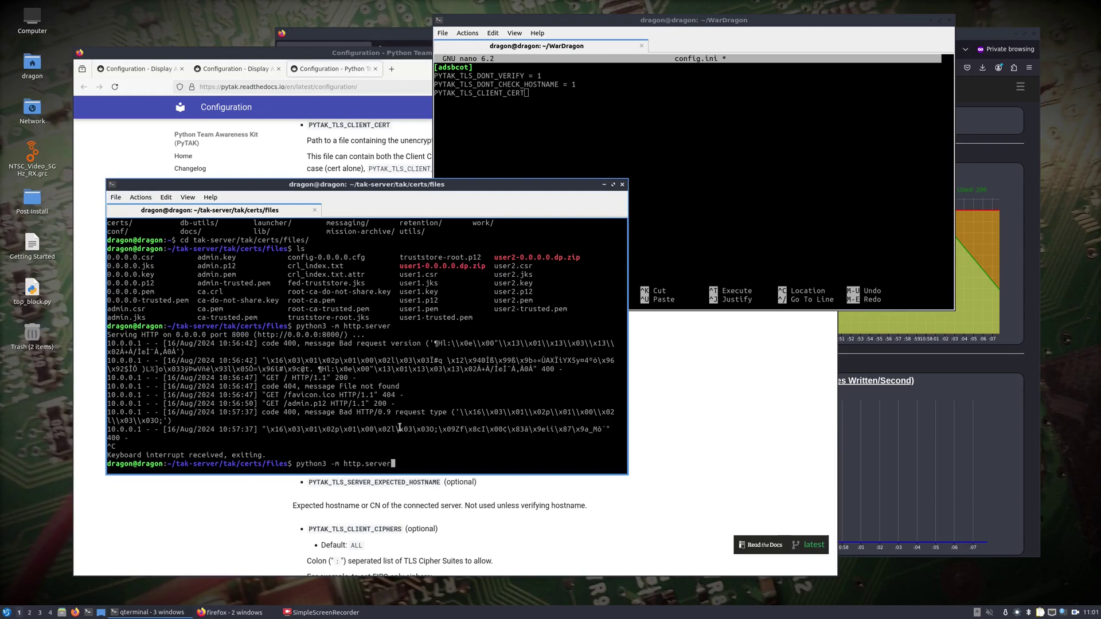
key("Return")
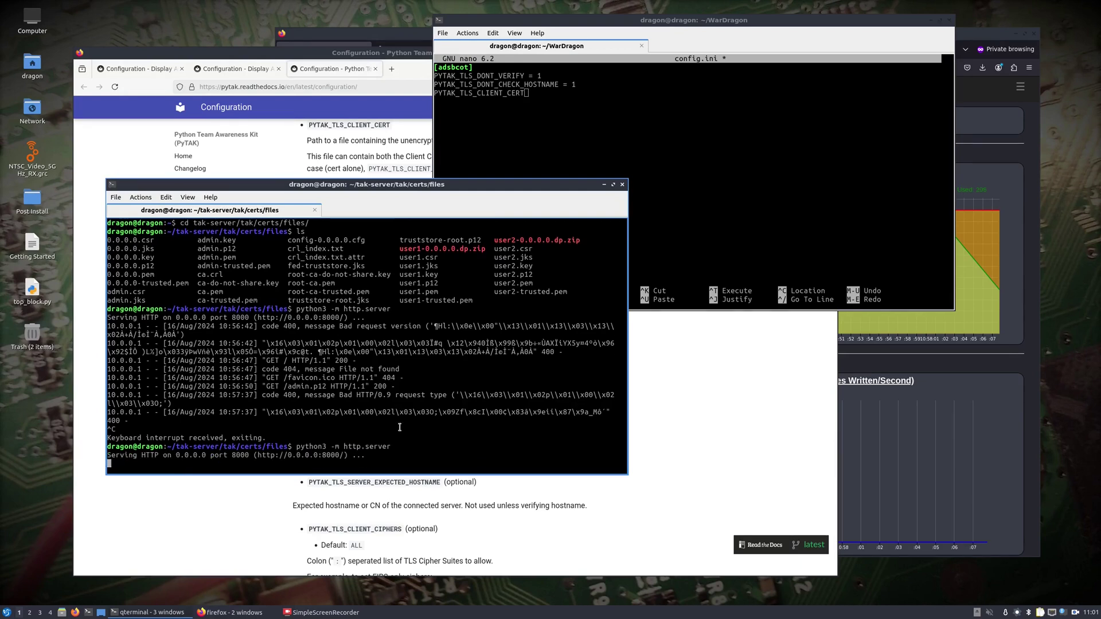
left_click(217, 53)
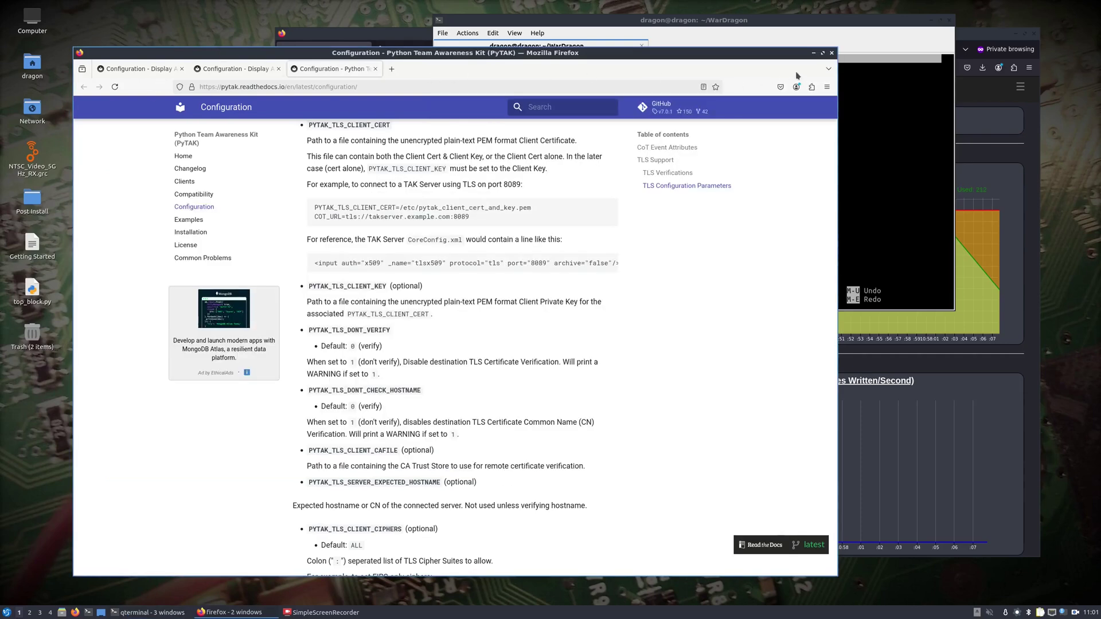
Open the 10.0.0.3:8000 certificate listing in a new private window.
left_click(827, 87)
left_click(739, 148)
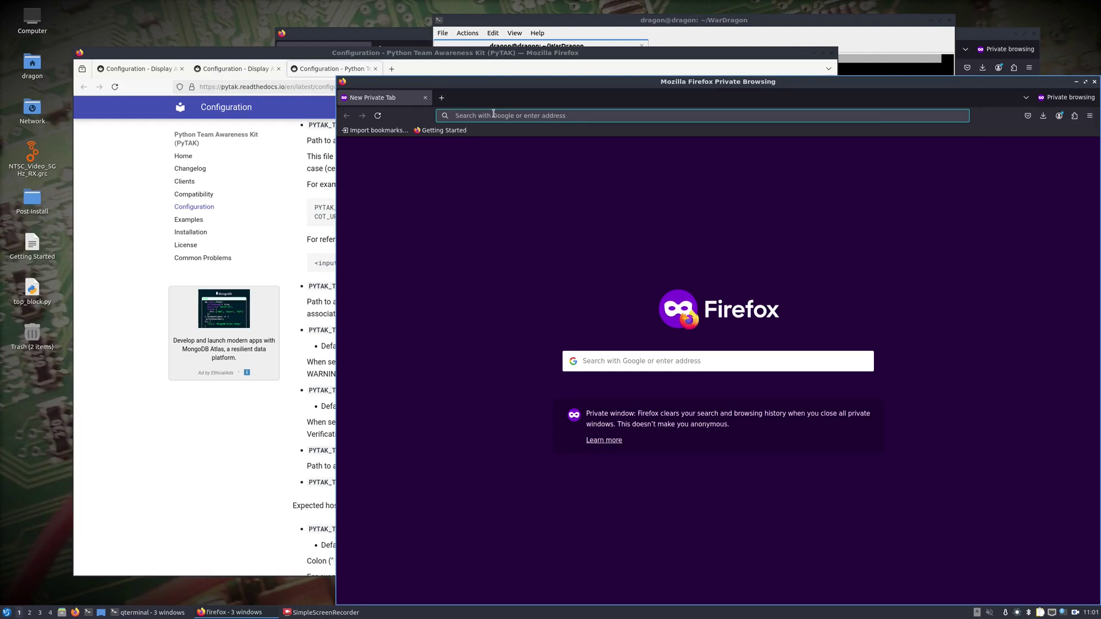
type("10.0.0.3:8000")
key("Return")
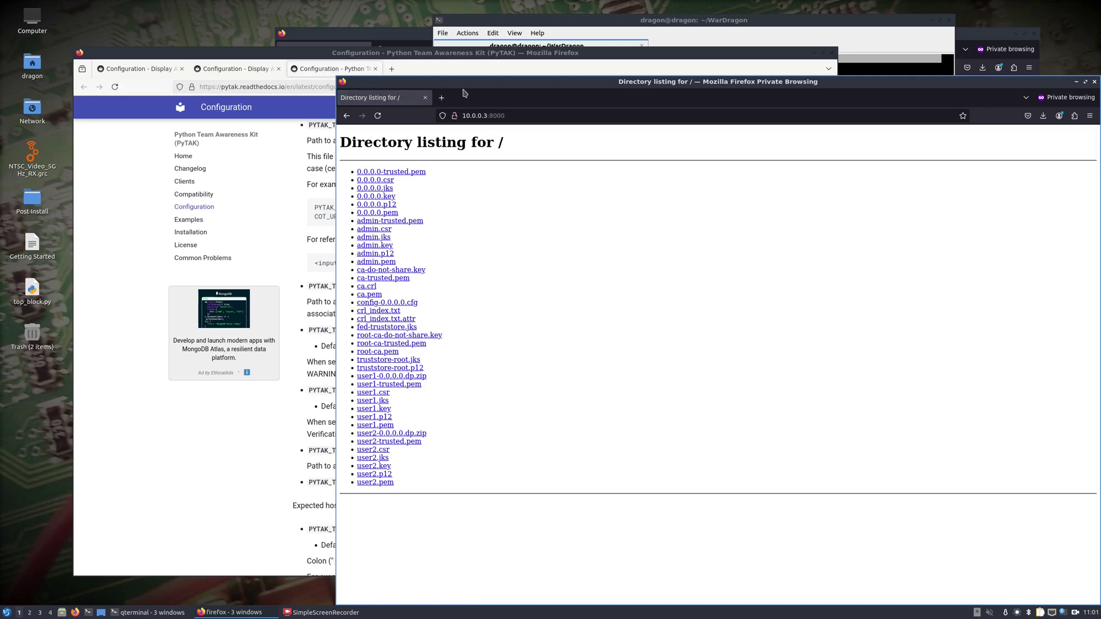
left_click_drag(465, 84, 376, 50)
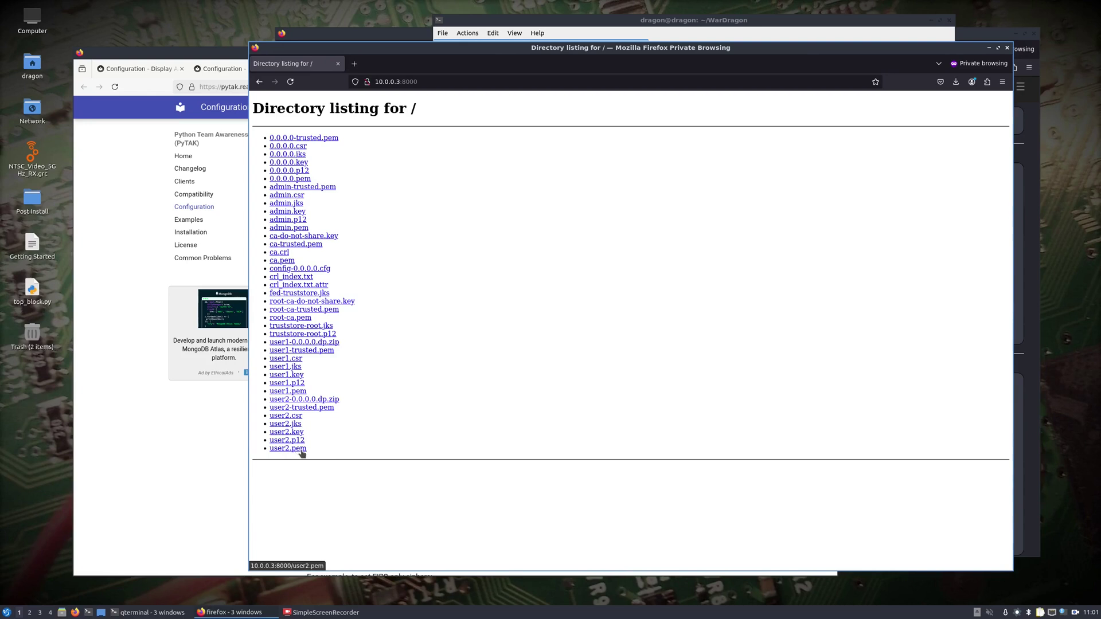
Download user2.pem and user2.p12, then minimize the listing window.
left_click(297, 449)
left_click(298, 441)
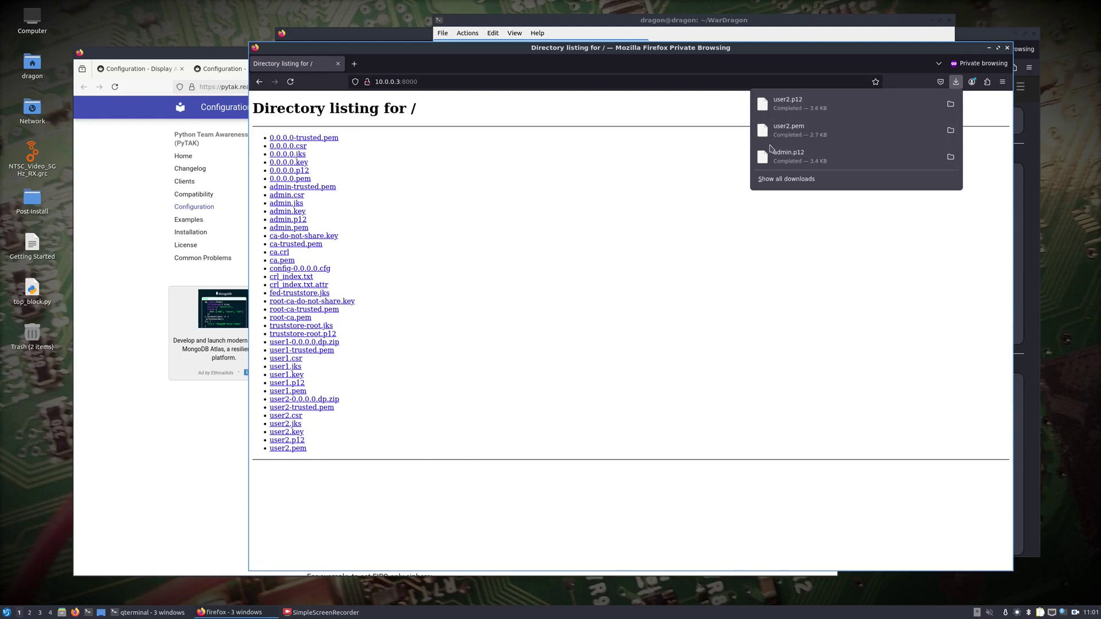
left_click(988, 49)
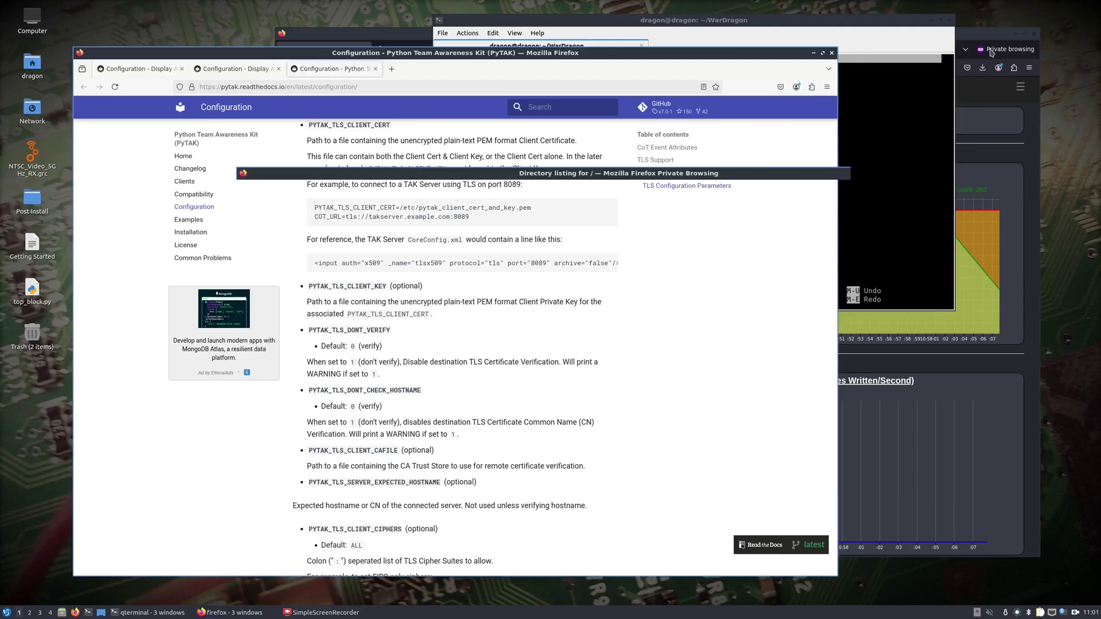
Stop the certificate http.server and begin the client certificate path as /home/dragon/ in config.ini.
mouse_move(150, 612)
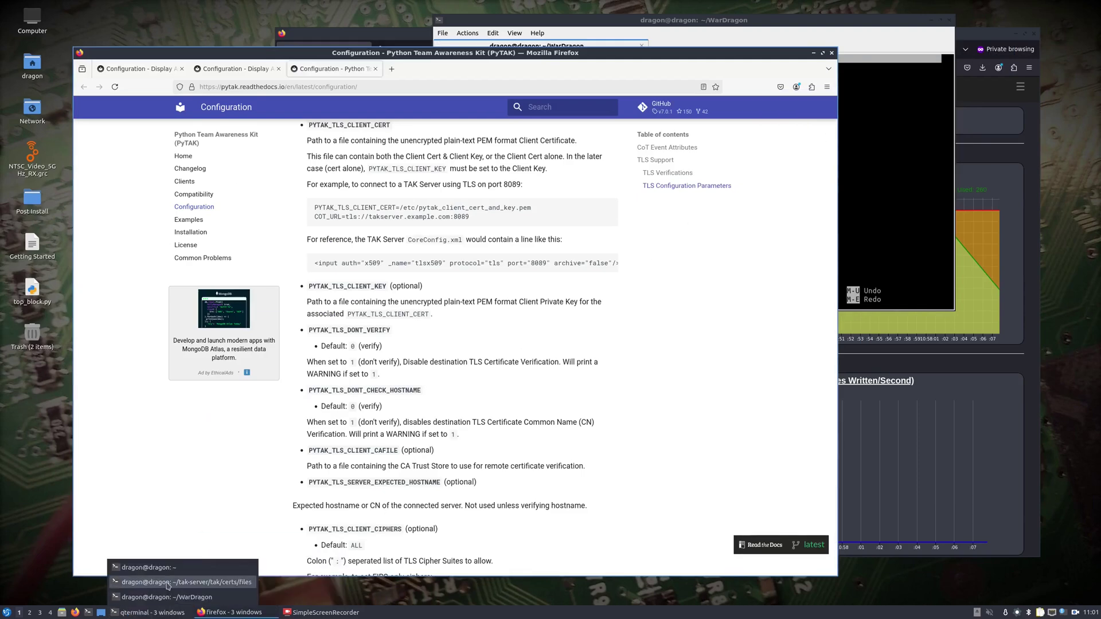
left_click(168, 583)
key("ctrl+c")
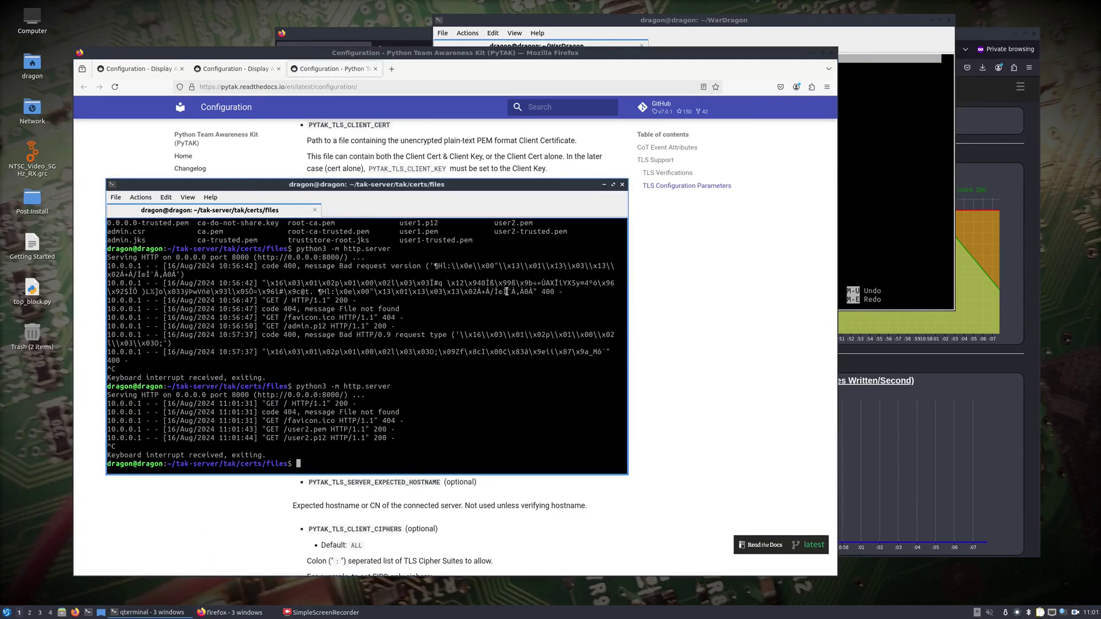
left_click(604, 184)
left_click(890, 172)
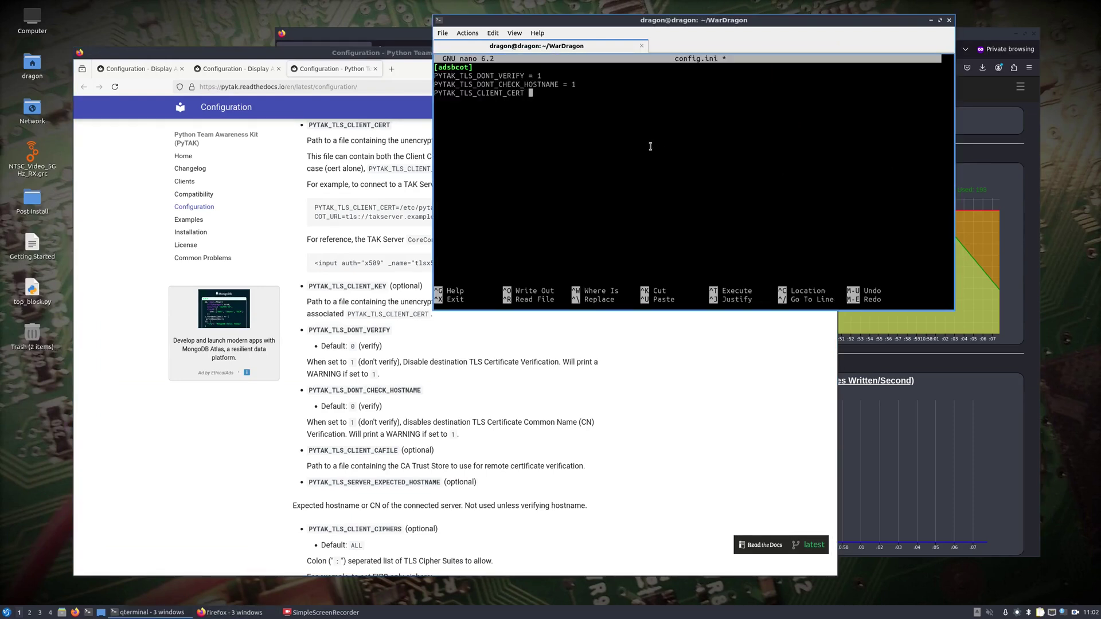
type("= /home/dragon/ta")
key("BackSpace")
key("BackSpace")
In a new terminal, list the contents of ~/WarDragon/tak-server, then hide it.
left_click(88, 612)
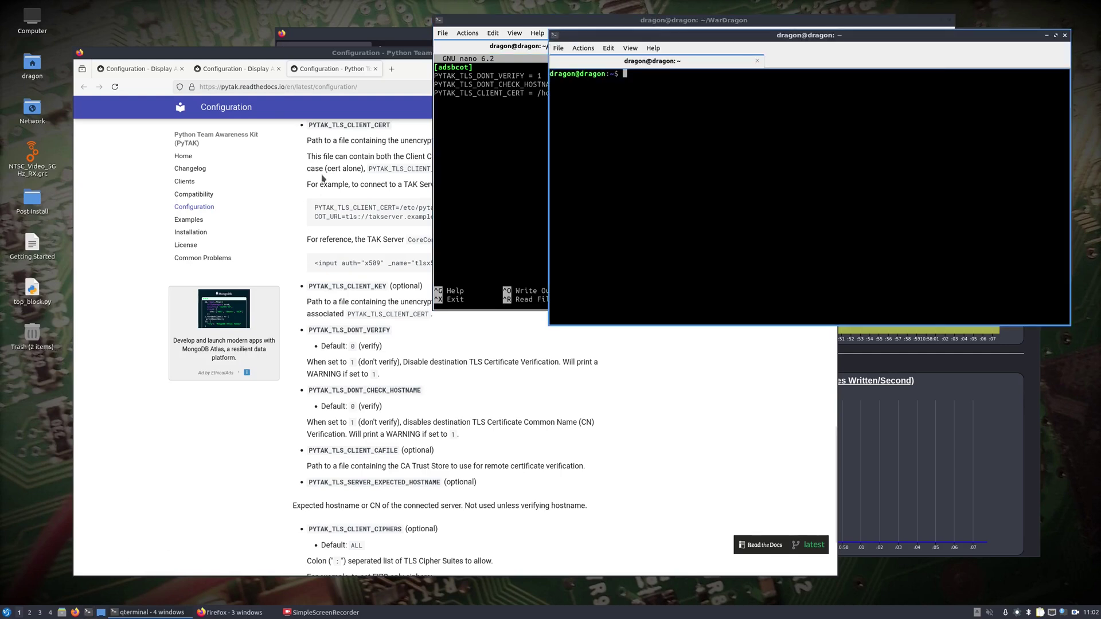
type("cd War")
key("Tab")
type("tak")
key("Tab")
key("Return")
type("ls")
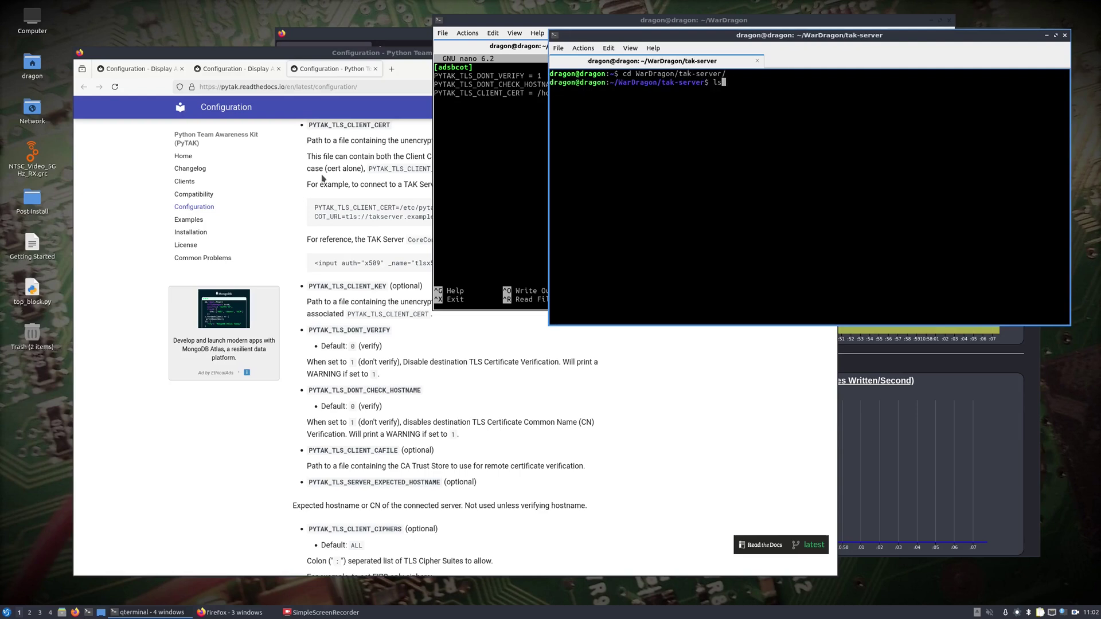
key("Return")
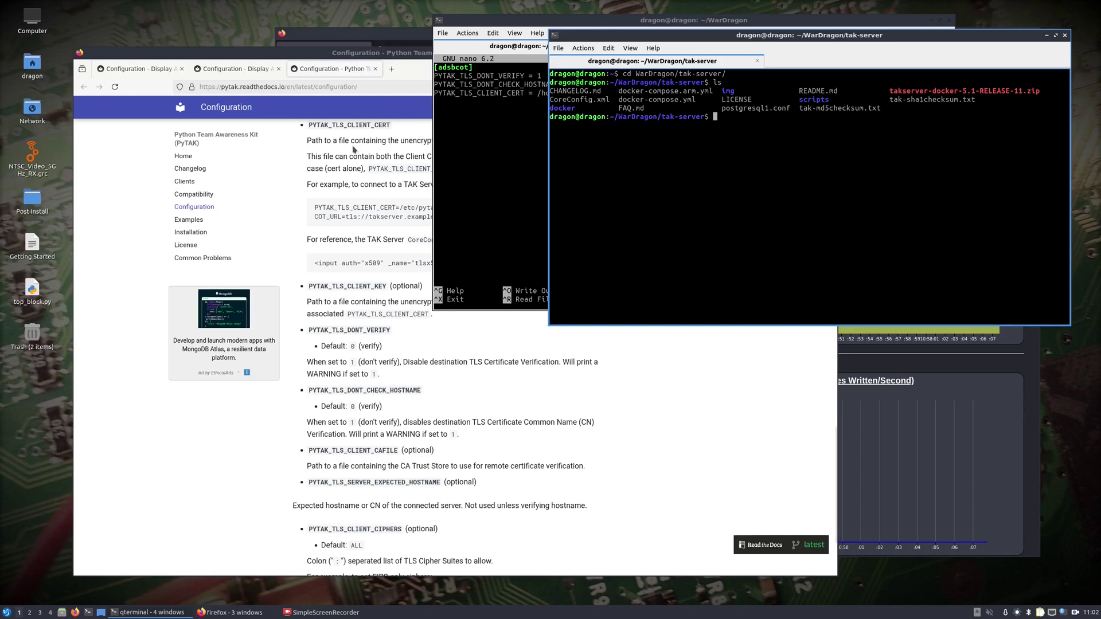
left_click(1048, 36)
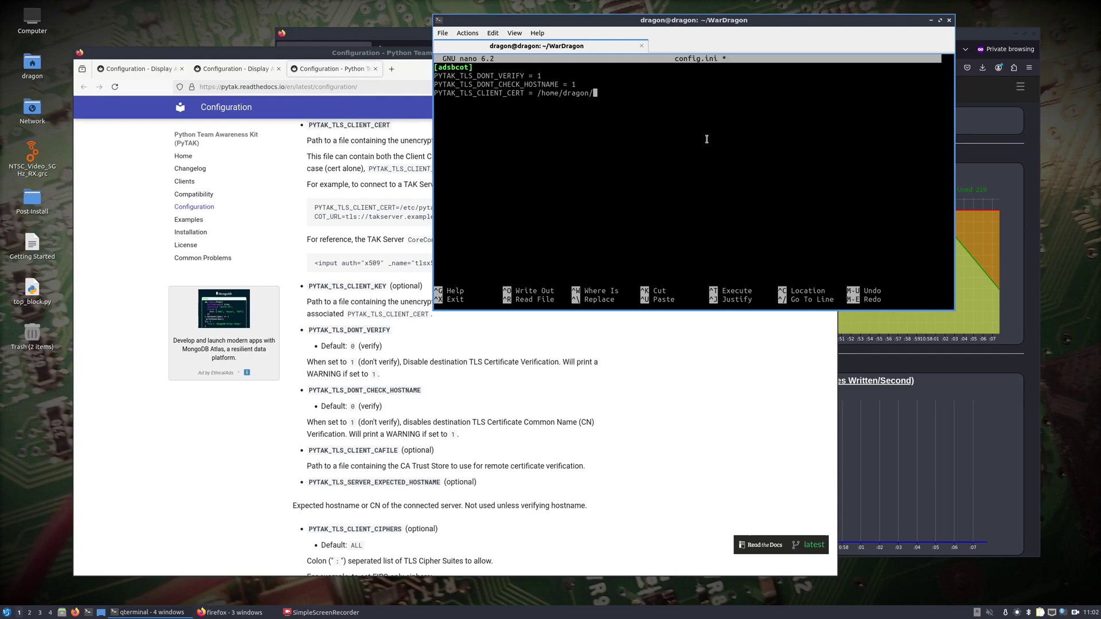
Set the client cert to Downloads/user2.pem and client key to /home/dragon/Downloads/user2.key, then start COT_URL = tls://.
type("Downloads/user2.pem")
key("Return")
right_click(707, 139)
left_click(731, 157)
type("CLI")
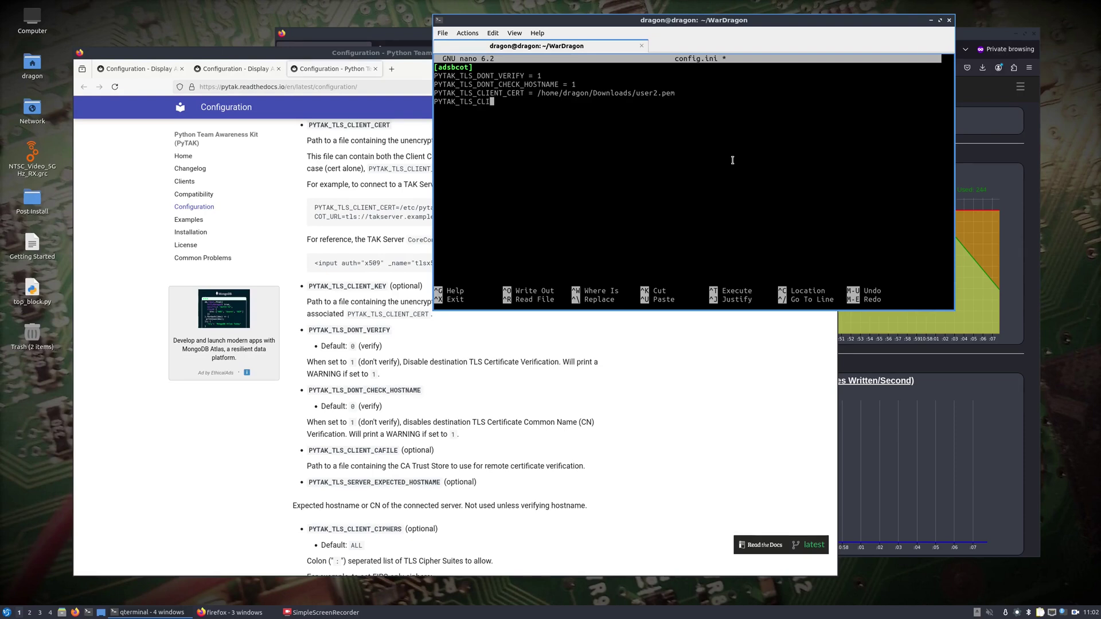
type("ENT_KEY = /home/dragon/Downl")
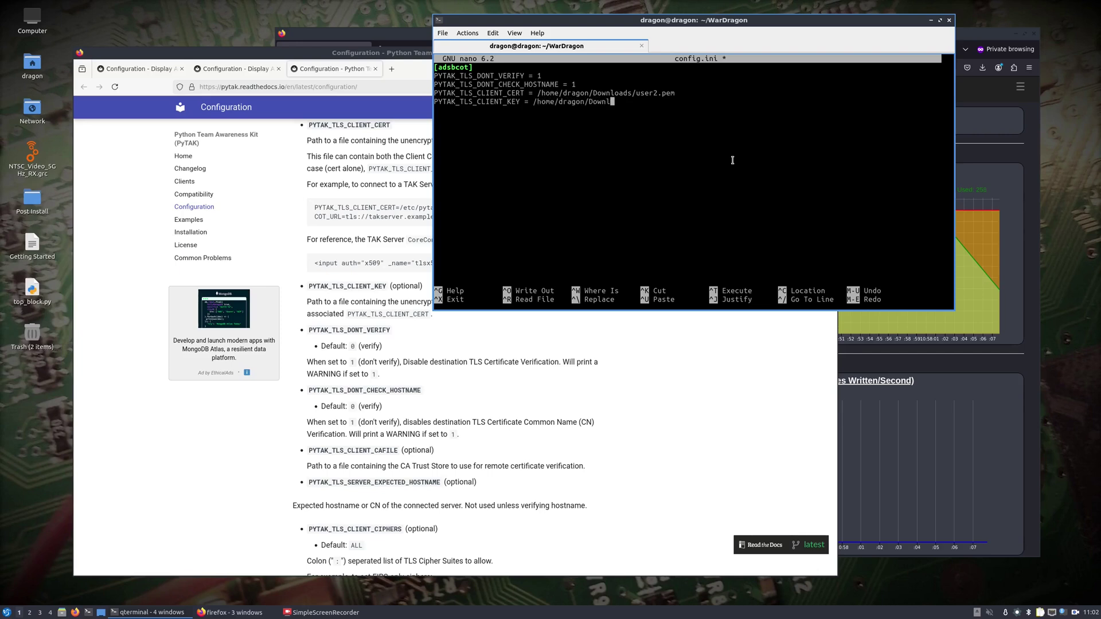
type("oads/user2.key")
key("Return")
type("COT_URL = tls://")
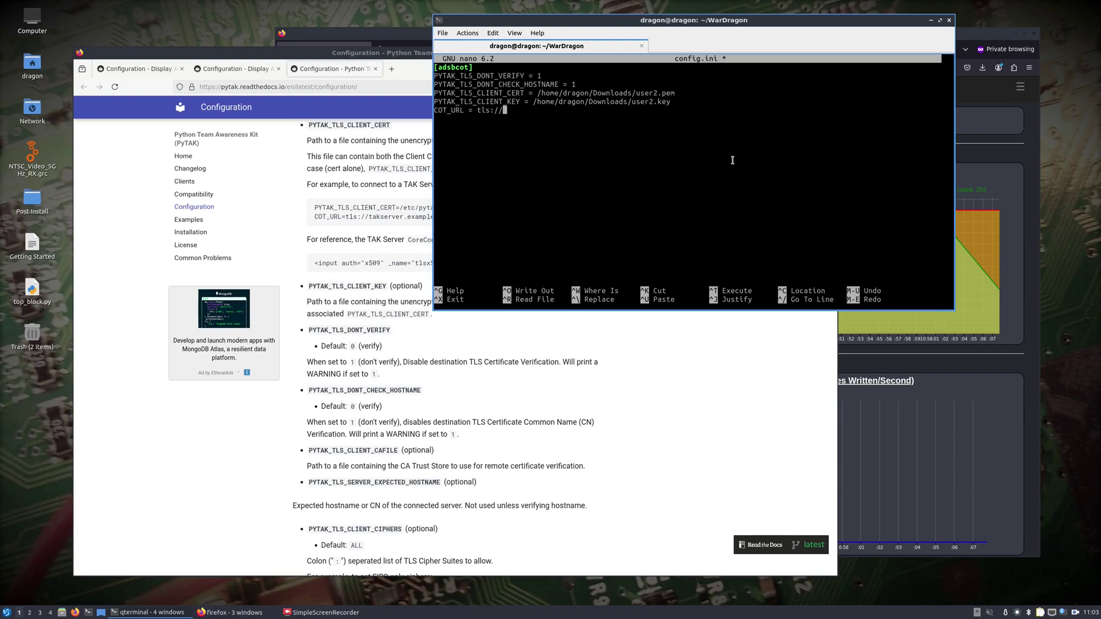
type("10.0.0.3:8089")
key("Return")
type("FEED_URL = http://localhost")
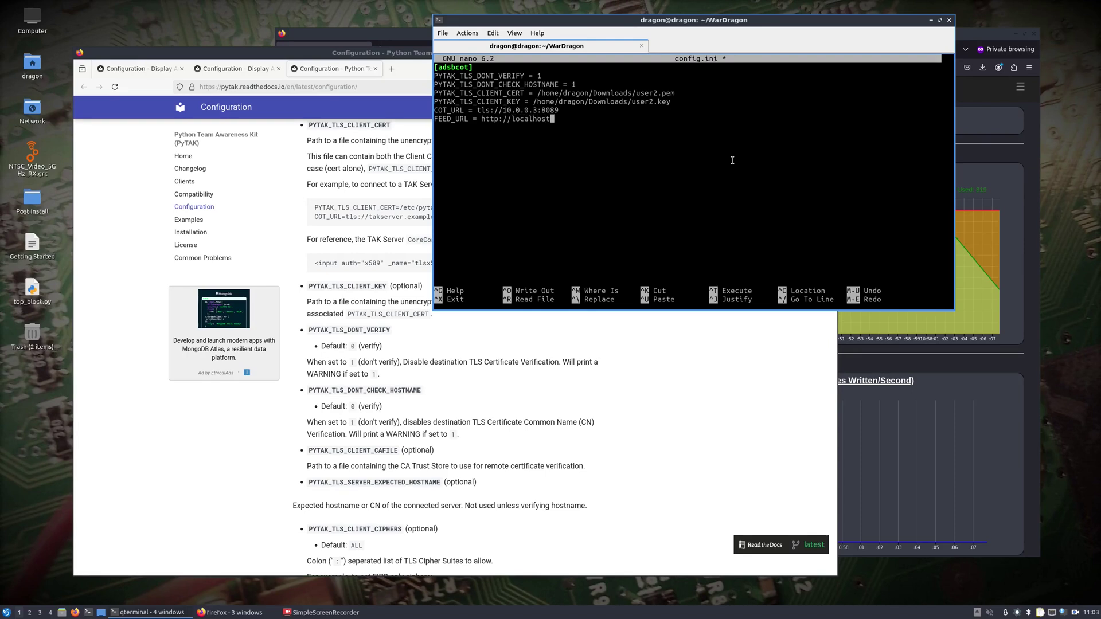
type(":8078/data/aircraft.json")
key("Return")
type("POLL_INTERVAL")
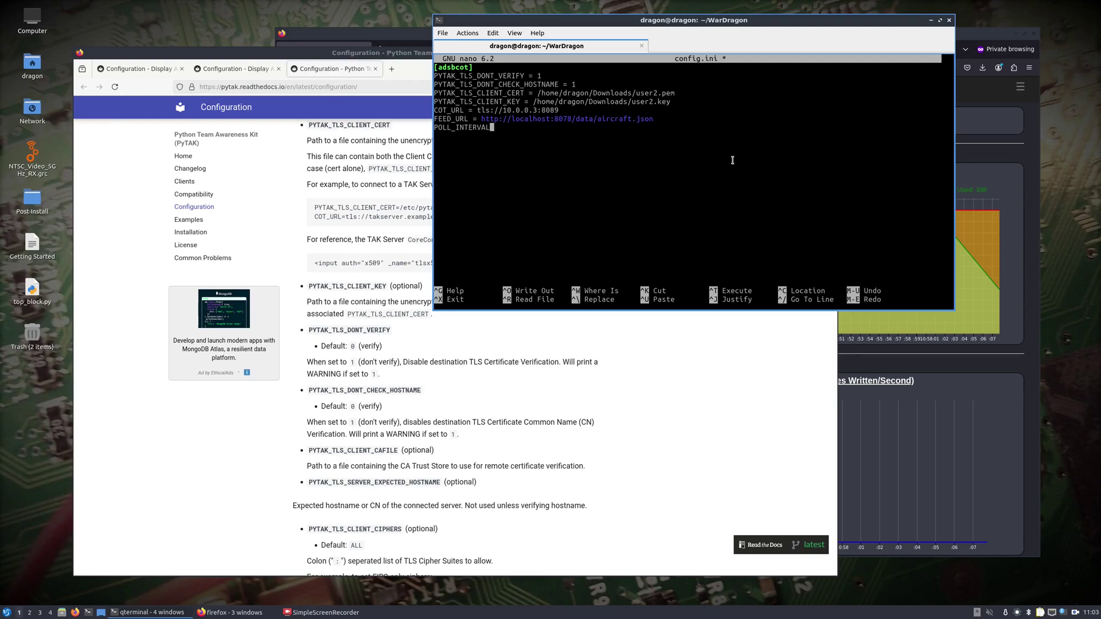
type(" = 5")
Save config.ini under the same name and exit nano.
key("ctrl+o")
key("Return")
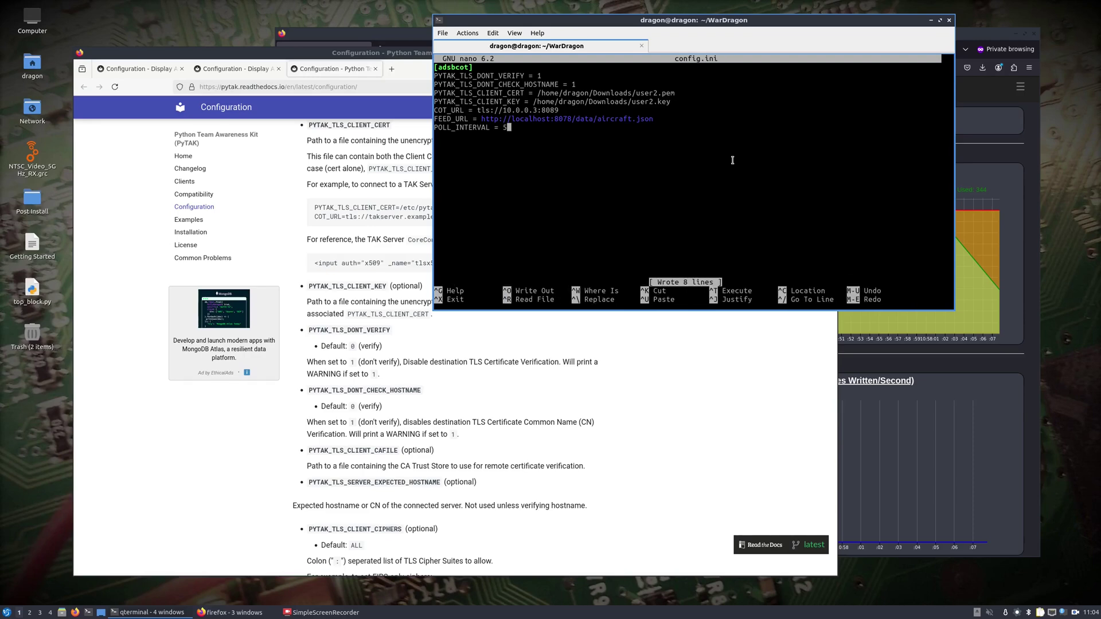
key("ctrl+x")
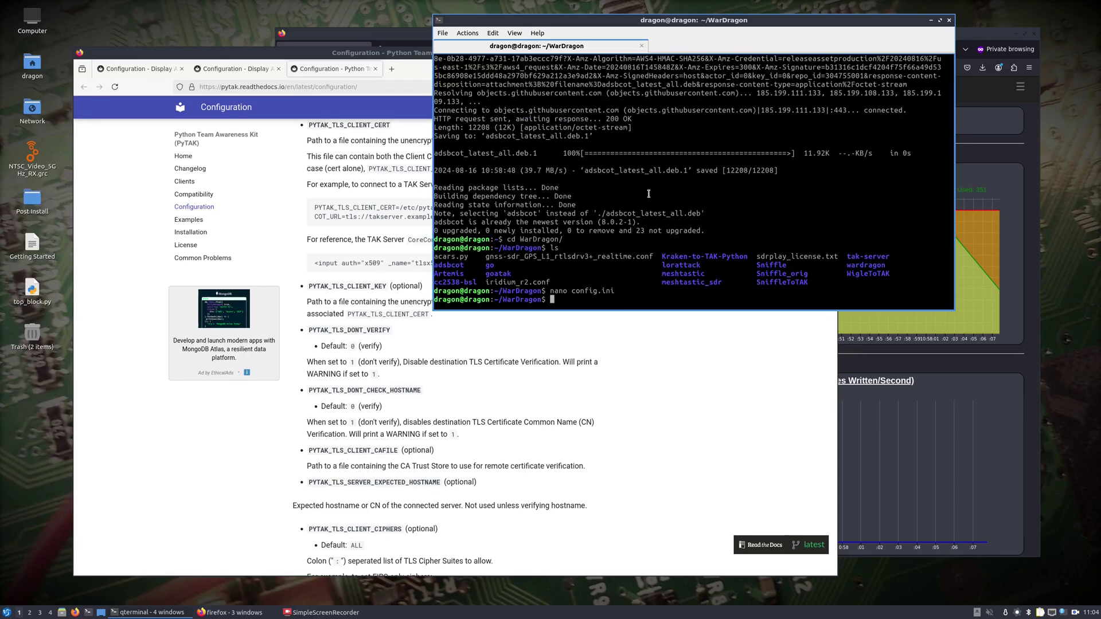
Raise the home-directory terminal and try out cd paths toward flightview_gui, erasing them.
left_click(148, 612)
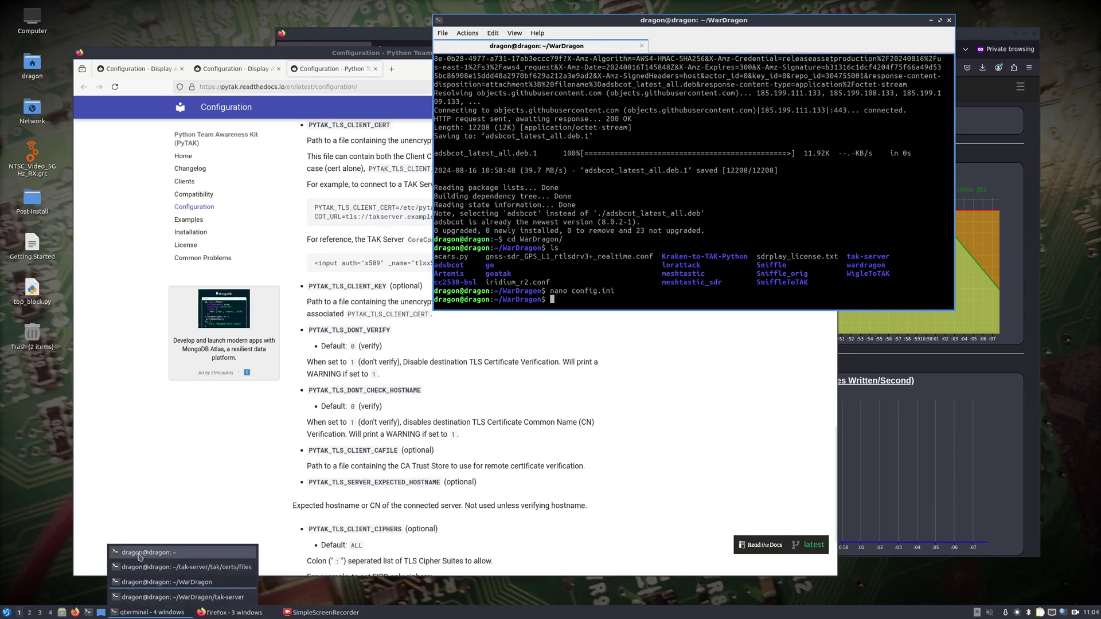
left_click(139, 556)
type("cd /usr/src/fli")
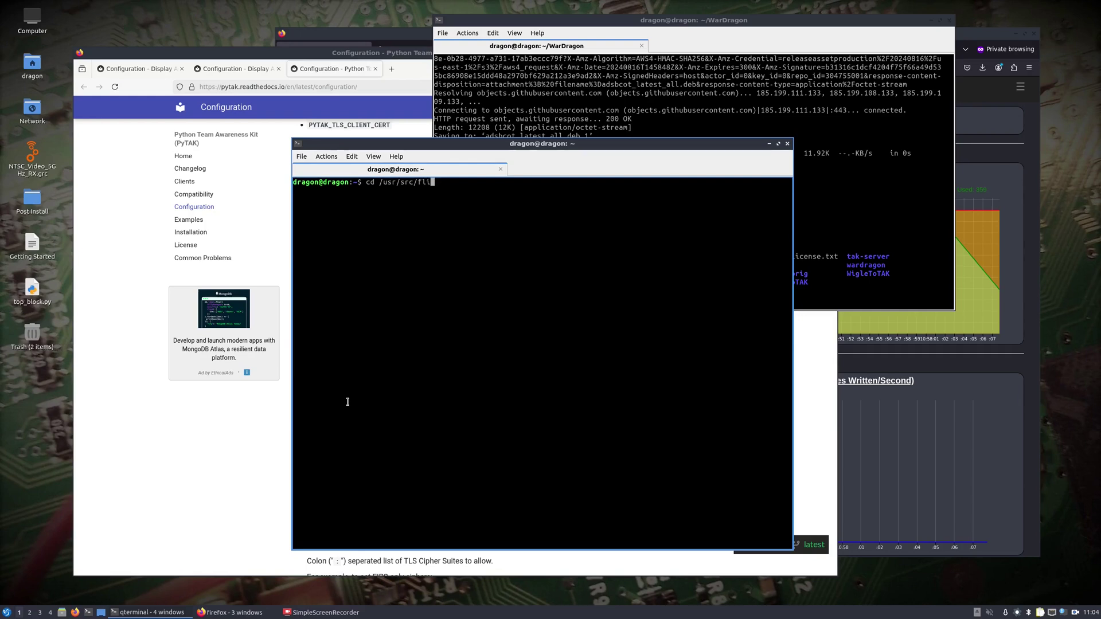
key("BackSpace")
key("BackSpace")
key("BackSpace")
key("BackSpace")
key("BackSpace")
key("BackSpace")
key("BackSpace")
key("BackSpace")
key("BackSpace")
type("r/src/")
key("Tab")
key("Tab")
type("n")
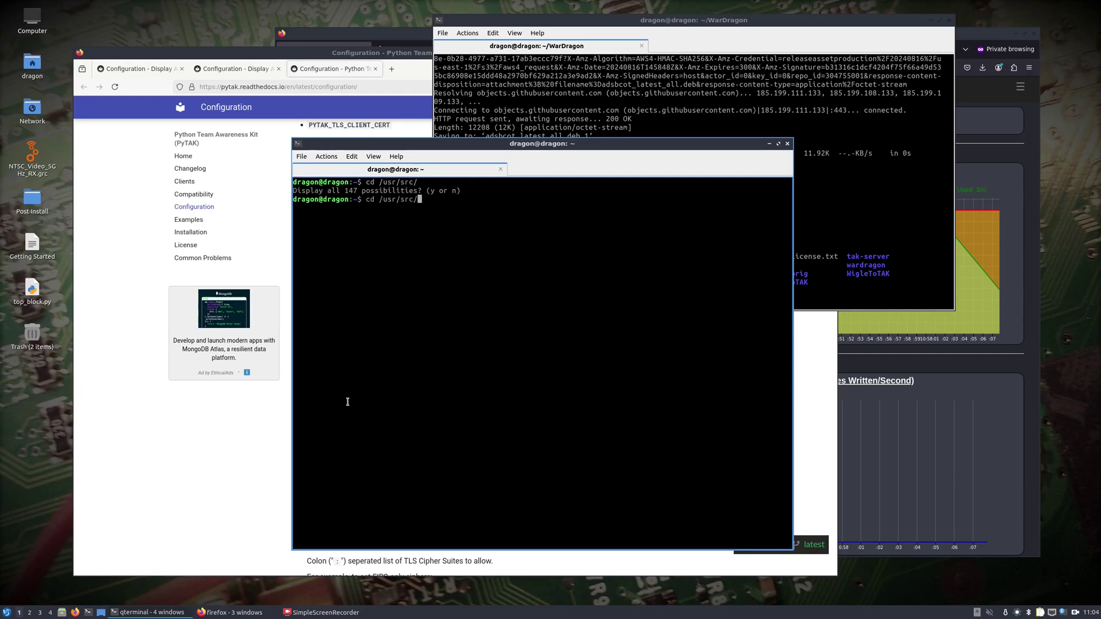
type("F")
key("BackSpace")
key("BackSpace")
key("BackSpace")
key("BackSpace")
key("BackSpace")
key("BackSpace")
key("BackSpace")
key("BackSpace")
key("BackSpace")
key("BackSpace")
key("BackSpace")
key("BackSpace")
key("BackSpace")
type("cd fl")
key("BackSpace")
key("BackSpace")
type("dow")
key("BackSpace")
key("BackSpace")
key("BackSpace")
type("Down")
key("Tab")
type("fl")
key("BackSpace")
key("BackSpace")
key("BackSpace")
key("BackSpace")
key("BackSpace")
key("BackSpace")
key("BackSpace")
key("BackSpace")
key("BackSpace")
key("BackSpace")
key("BackSpace")
key("BackSpace")
key("BackSpace")
key("BackSpace")
key("BackSpace")
End the SSH session to 10.0.0.3 and clear the terminal.
type("exit")
key("Return")
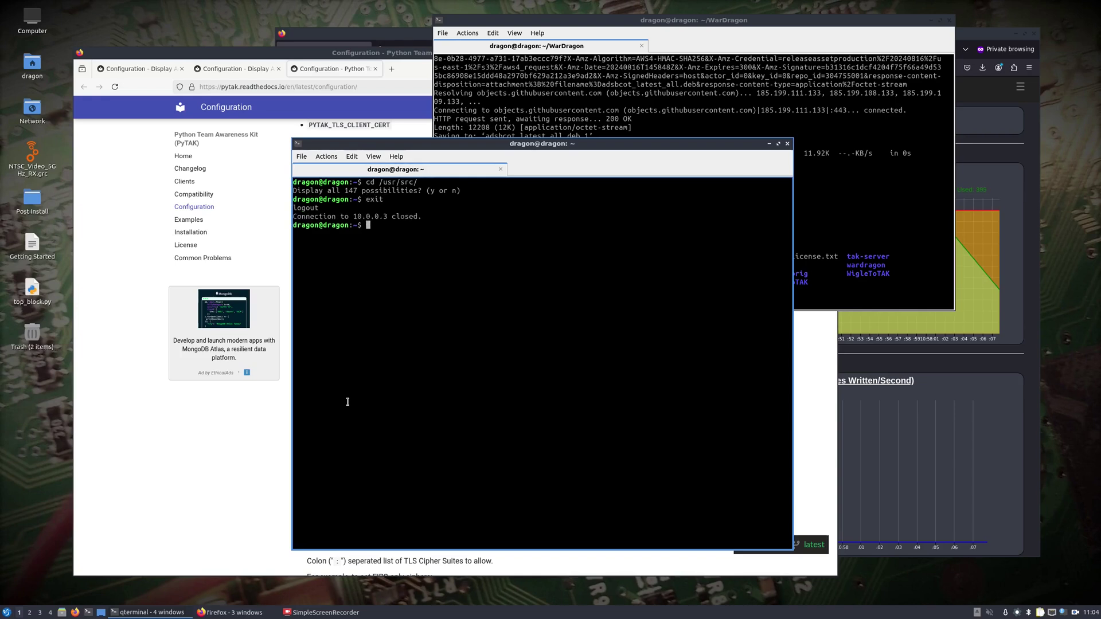
type("clear")
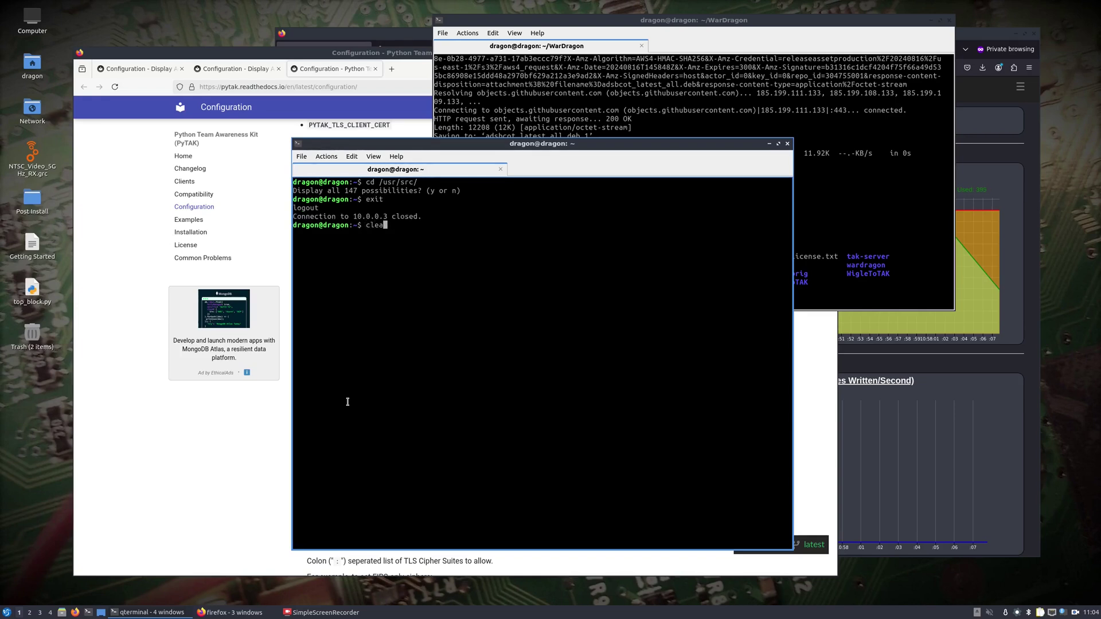
key("Return")
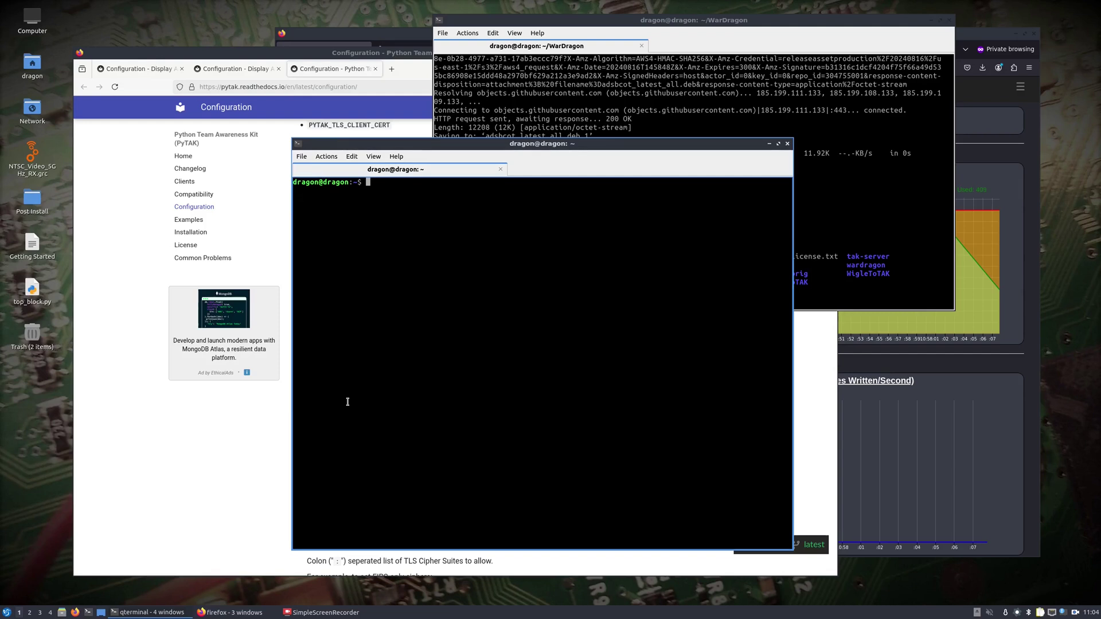
Move into /usr/src/flightview_gui and list its files.
type("cd /usr/src/fl")
key("Tab")
key("Return")
type("ls")
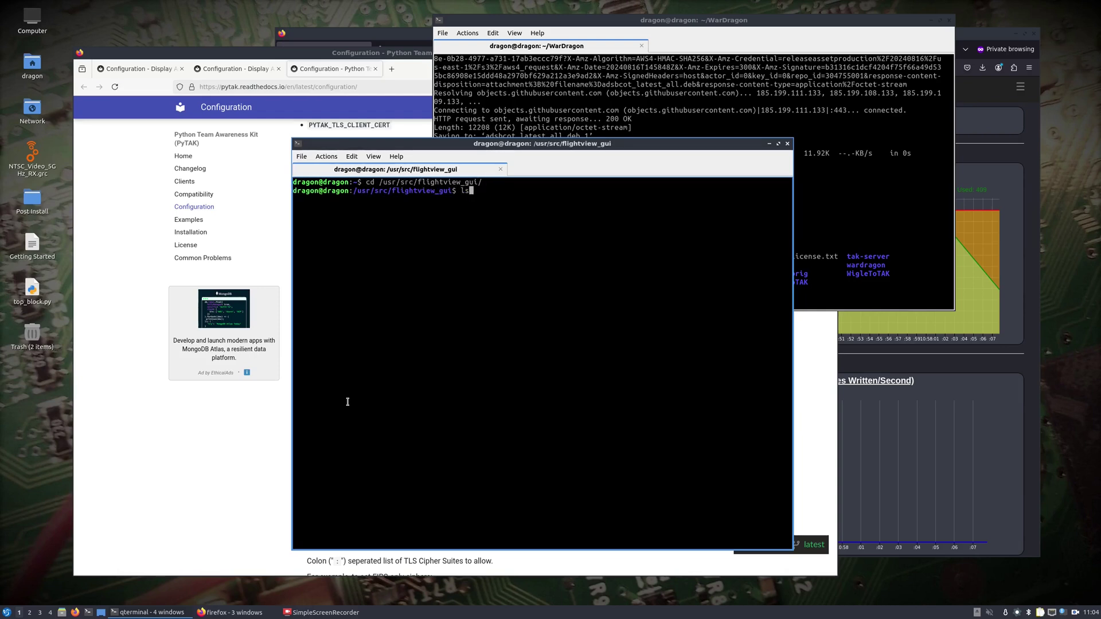
key("Return")
Run sudo python3 flightview_gui.py and enter the password.
type("sudo pyth")
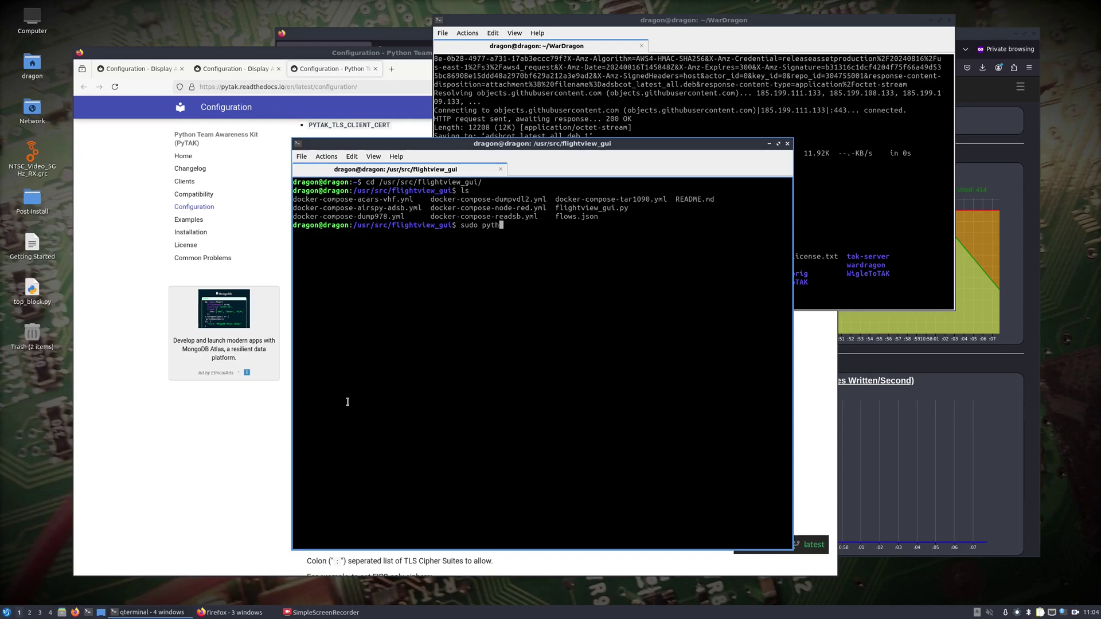
type("on3 fl")
key("Tab")
key("Return")
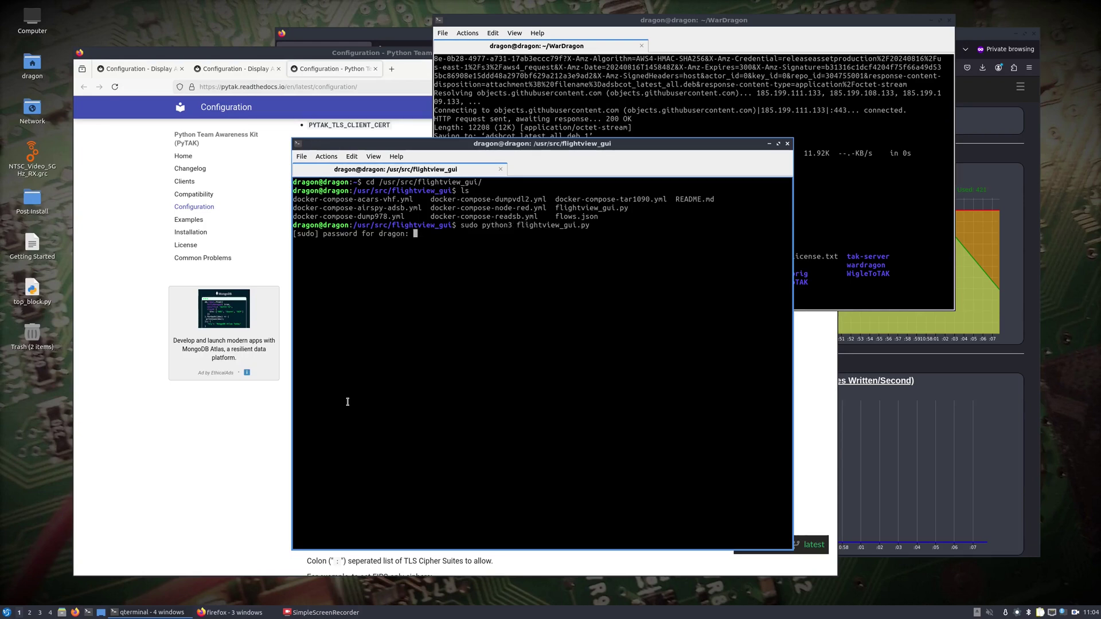
key("Return")
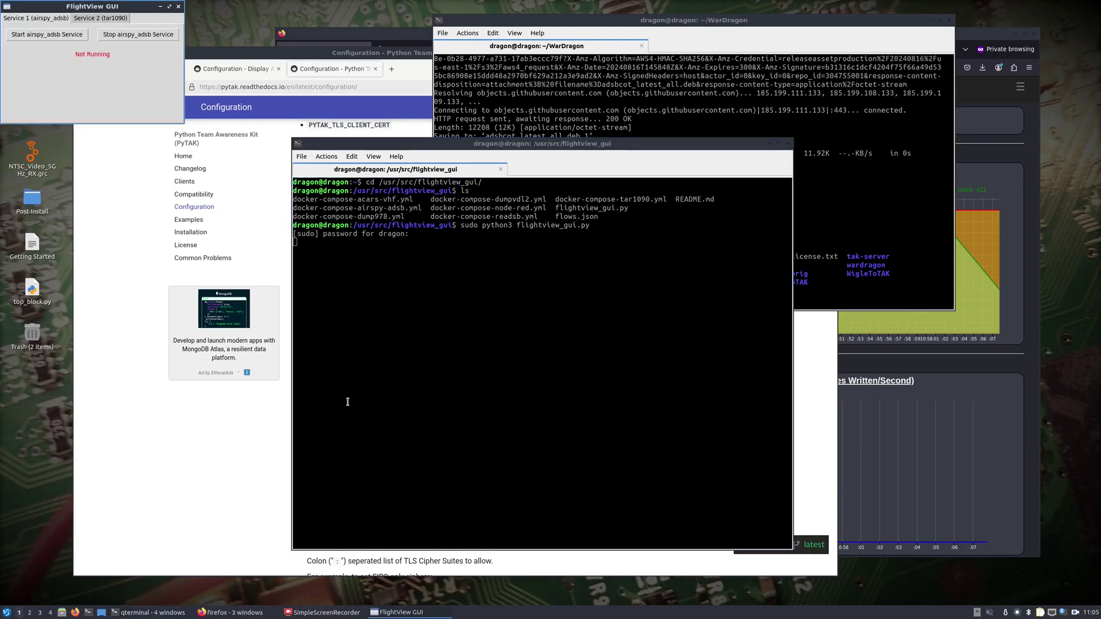
Start the airspy_adsb service and then the tar1090 service in FlightView GUI.
left_click(49, 38)
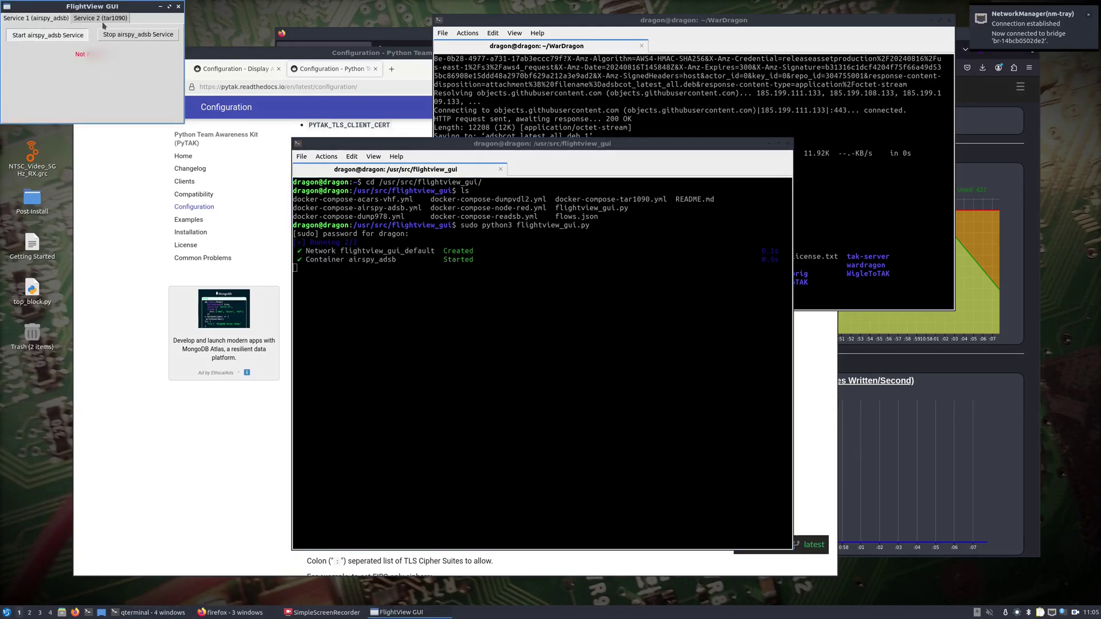
left_click(101, 18)
left_click(36, 36)
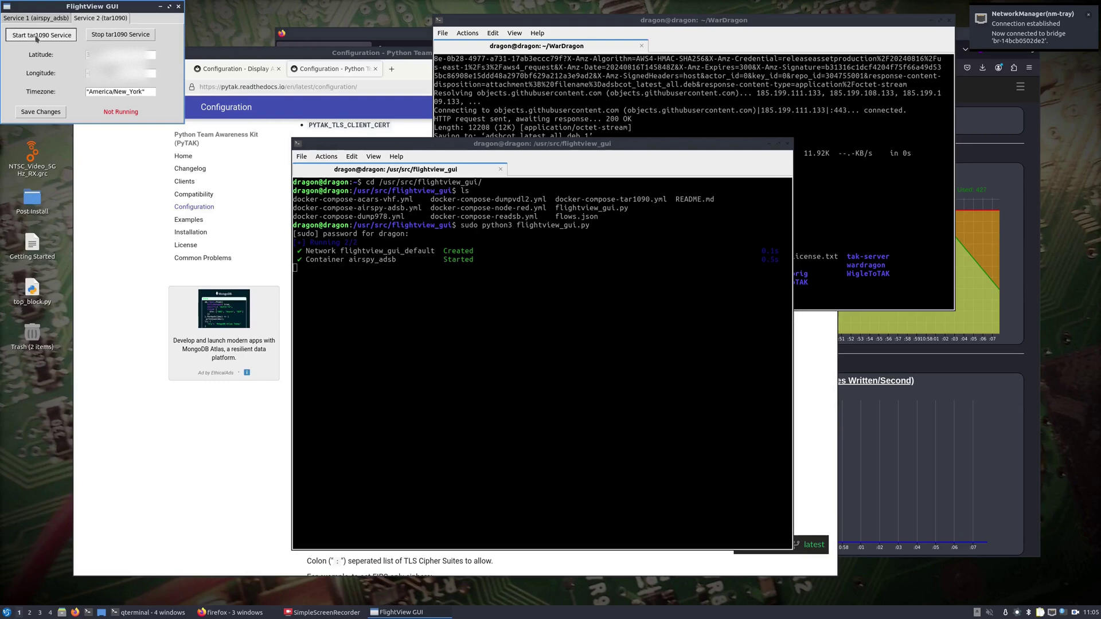
Open the tar1090 map at localhost:8078 in Firefox.
left_click_drag(304, 143, 3, 146)
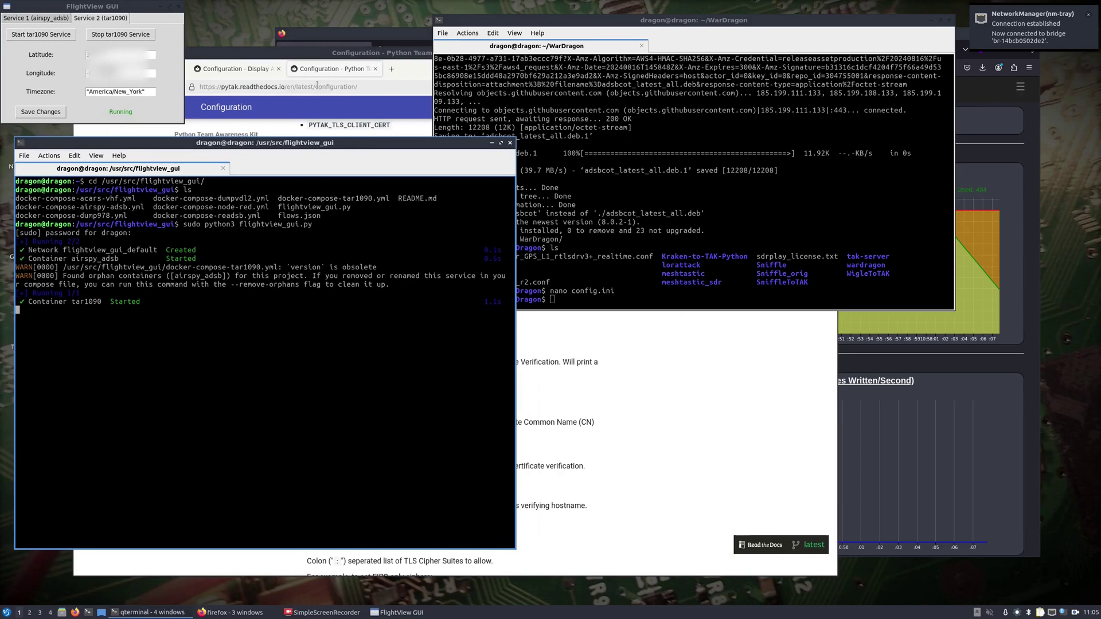
left_click(316, 85)
type("localhost:8078")
key("Return")
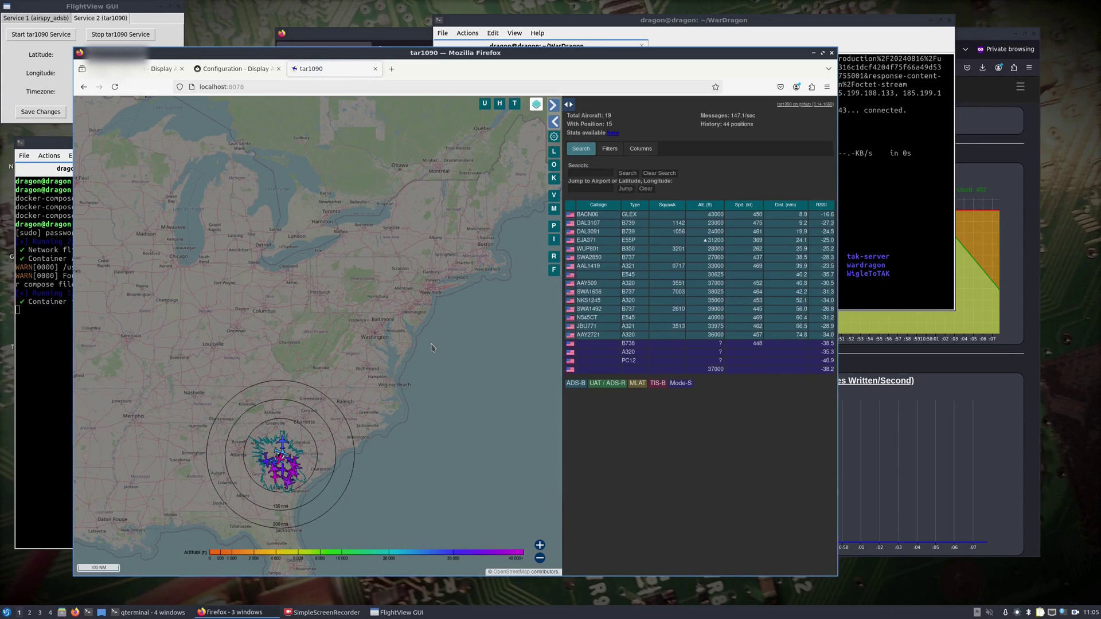
left_click(813, 52)
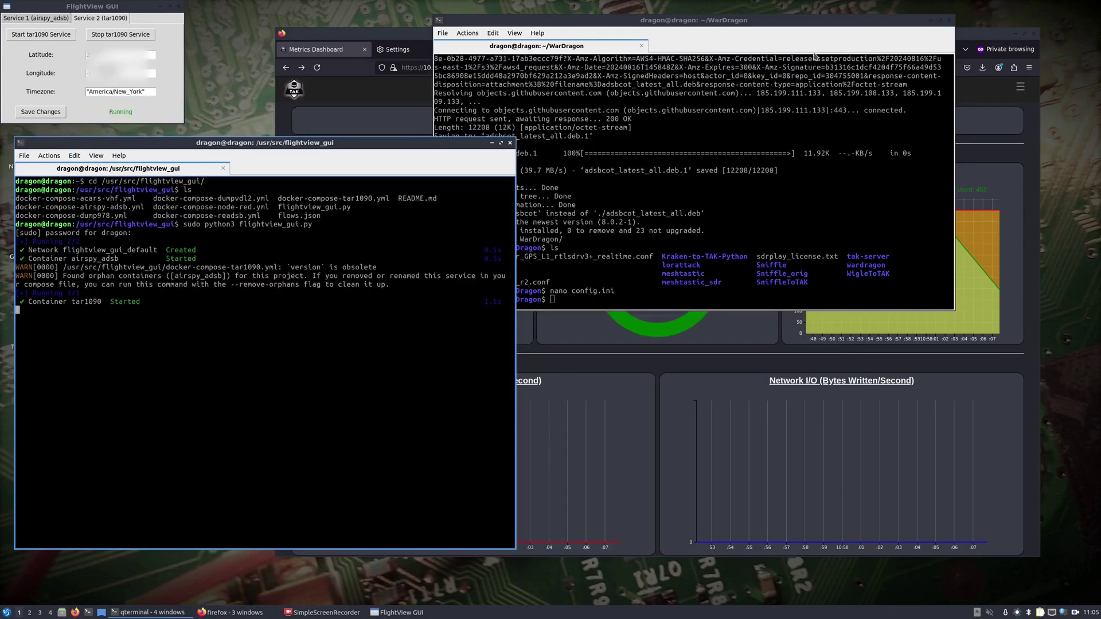
left_click(630, 280)
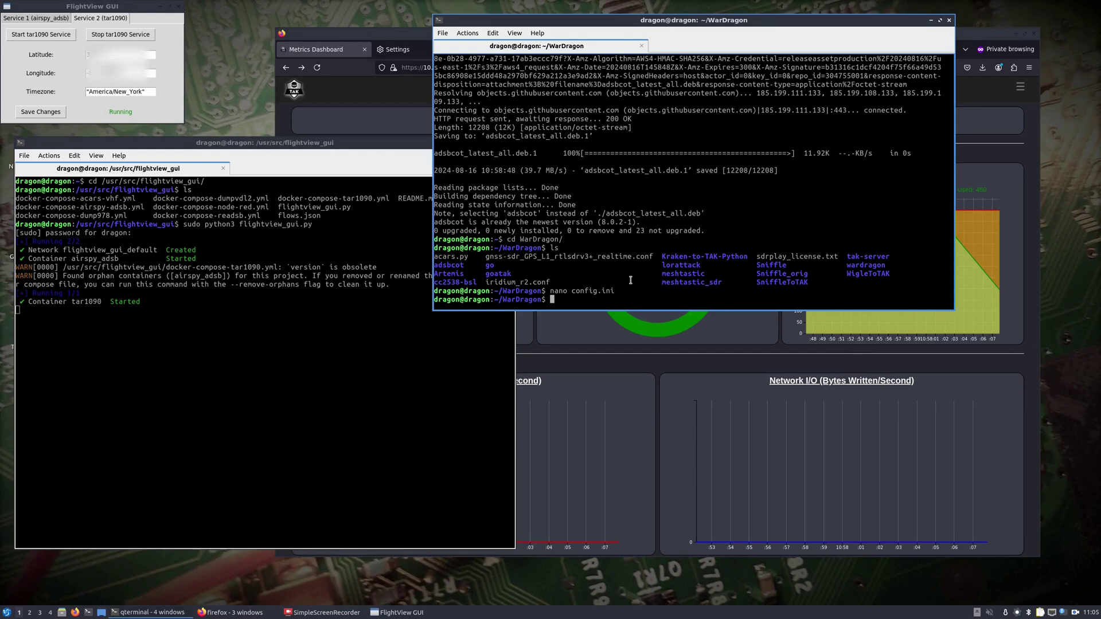
type("adsbcot -h")
Show adsbcot's help, then run adsbcot -c config.ini.
key("Return")
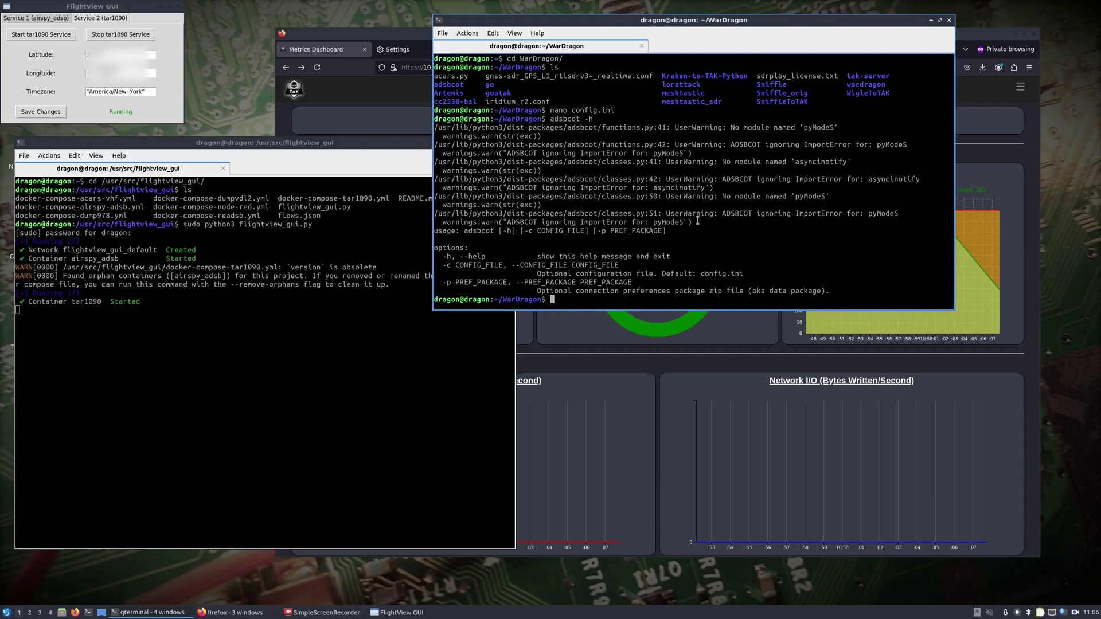
type("abs")
key("BackSpace")
key("BackSpace")
type("dsbcot -c con")
key("Tab")
key("Return")
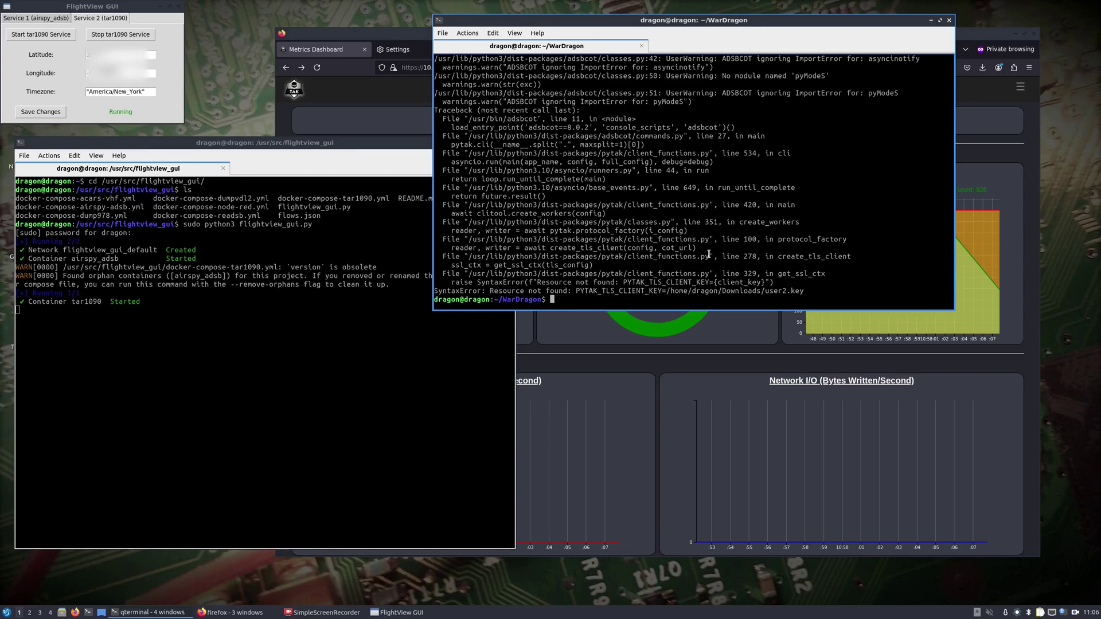
Tab-list the user files in /home/dragon/Downloads, finding no user2.key, then abandon the command.
type("cat /home/dragon/Dow")
key("Tab")
type("U")
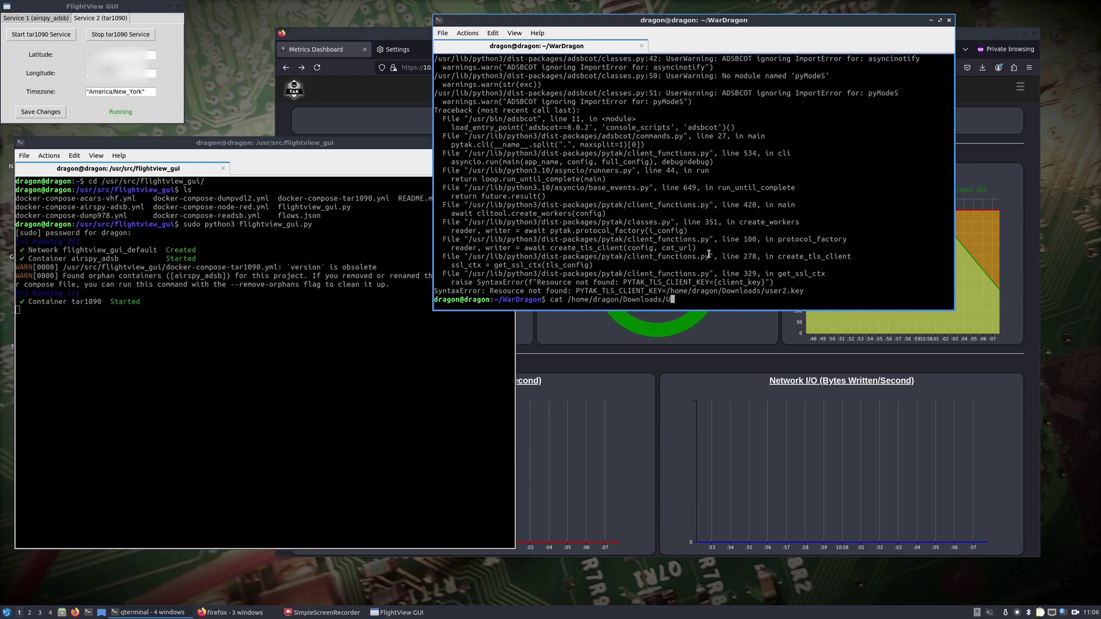
key("BackSpace")
type("user")
key("Tab")
key("Tab")
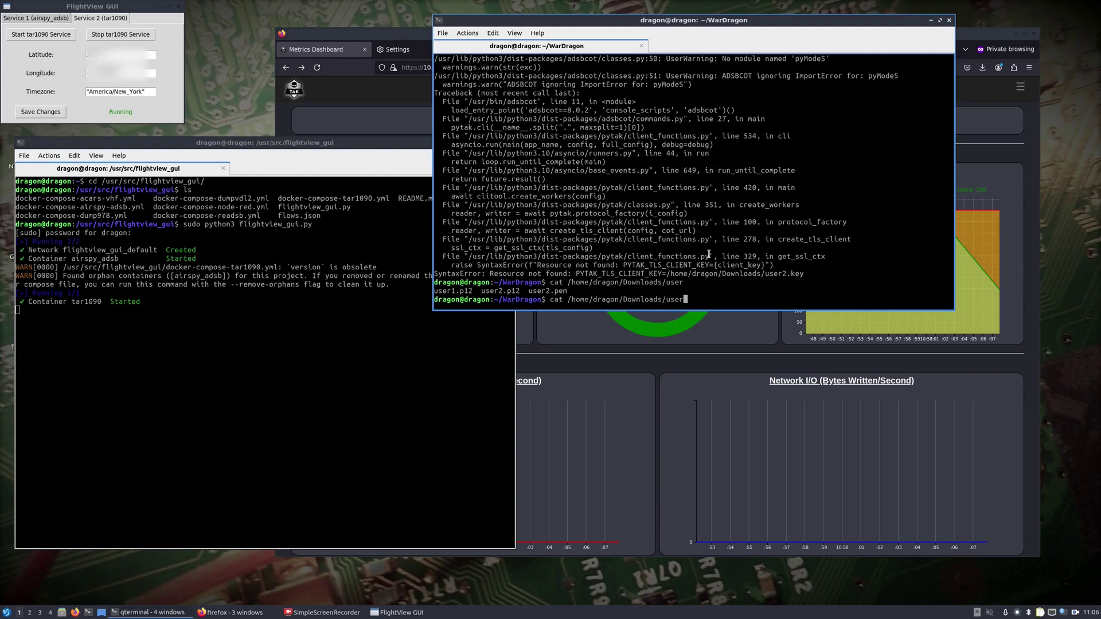
key("Up")
key("Up")
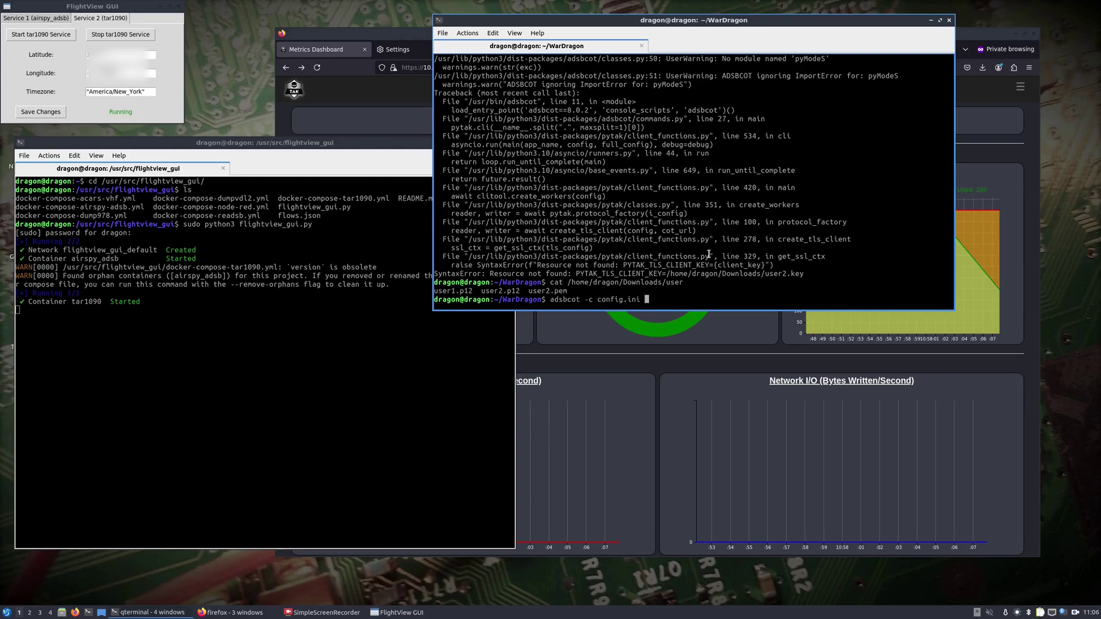
key("Up")
key("ctrl+c")
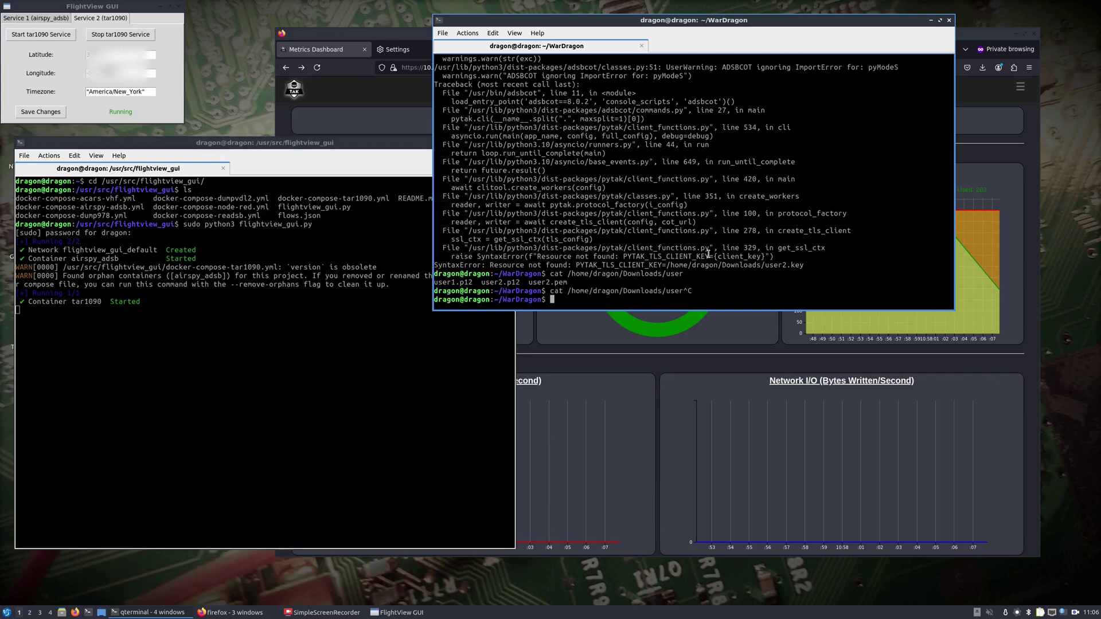
Restart the python3 http.server in the certificate files terminal.
left_click(150, 612)
left_click(216, 548)
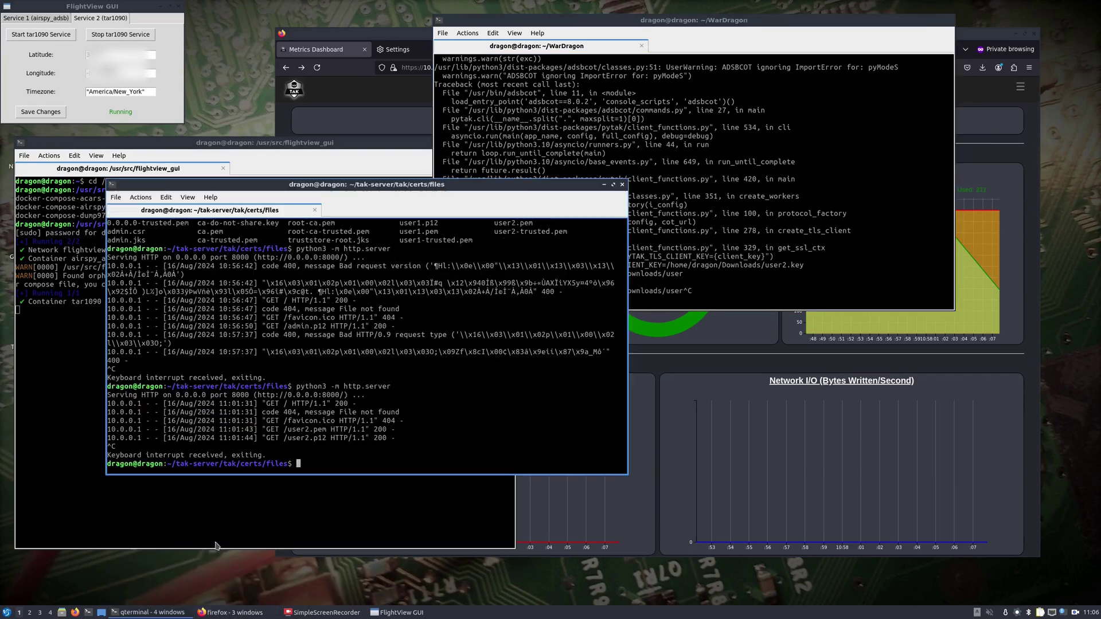
key("Up")
key("Return")
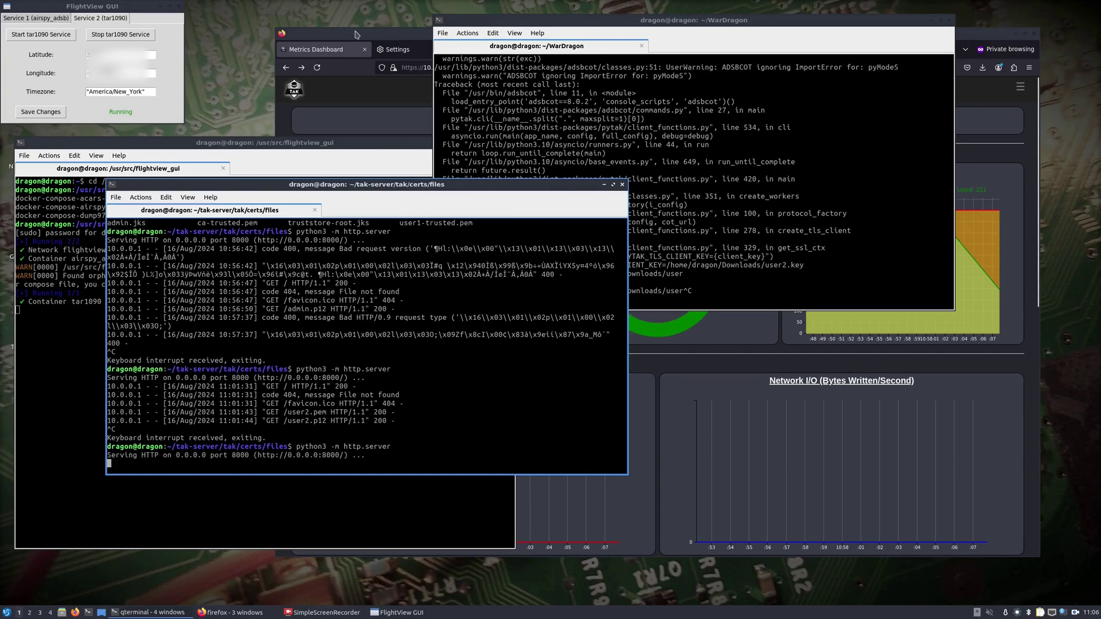
Reload the certificate listing in Firefox, download user2.key, and stop the web server.
left_click(241, 613)
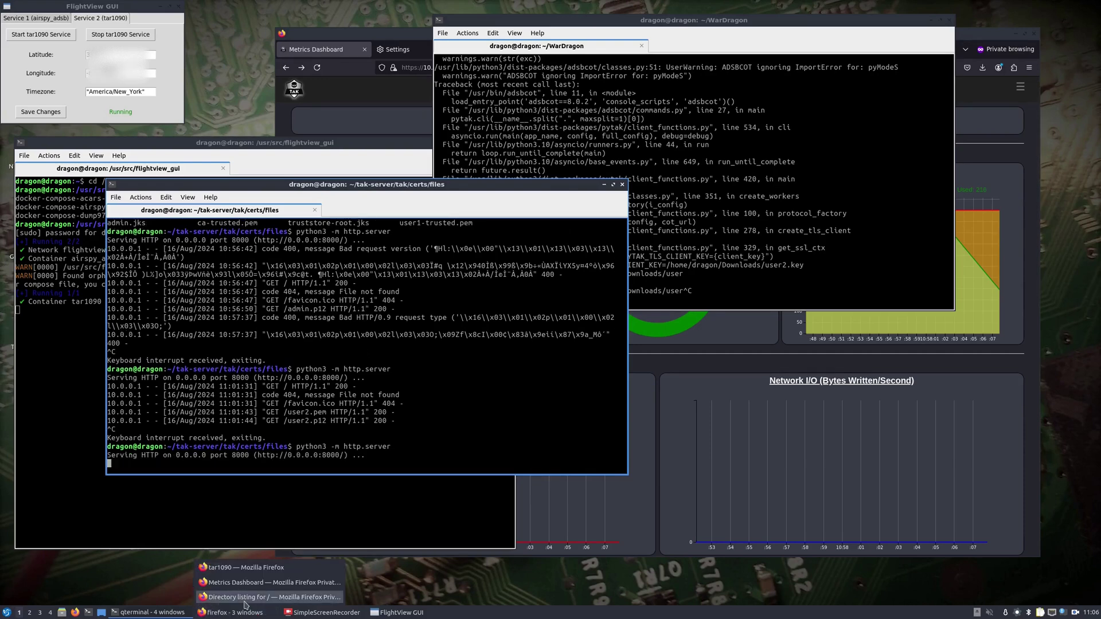
left_click(252, 597)
left_click(290, 81)
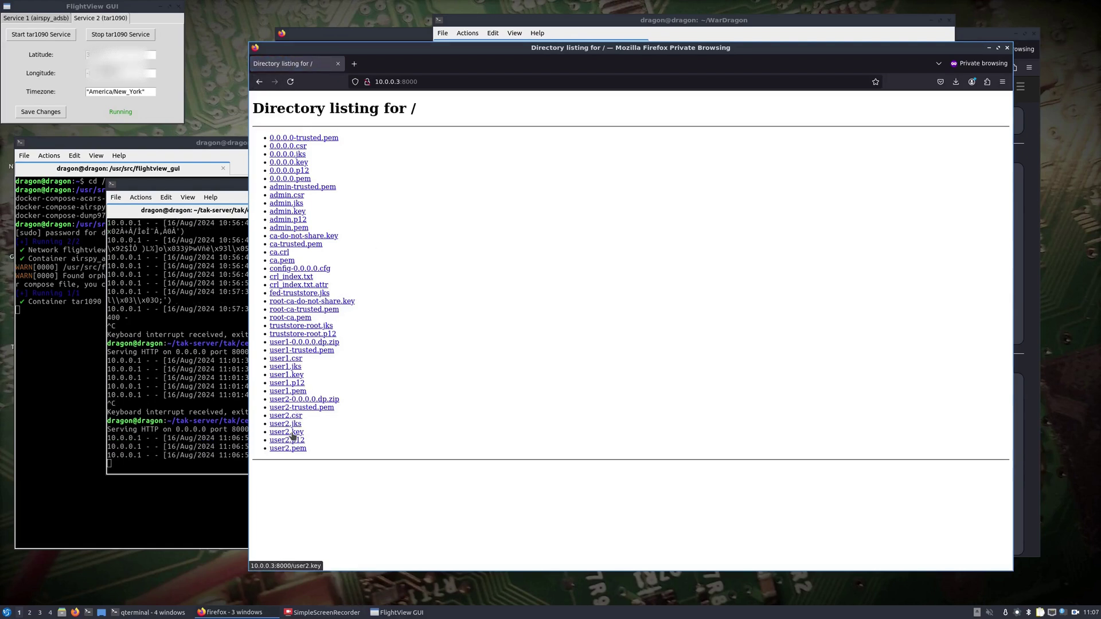
left_click(291, 434)
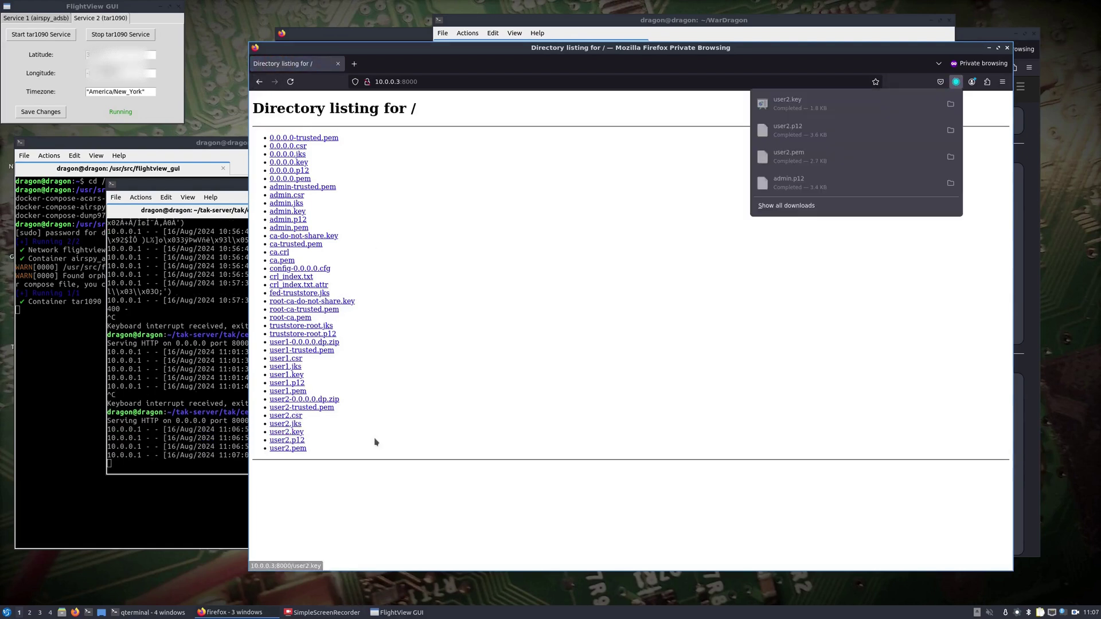
left_click(988, 47)
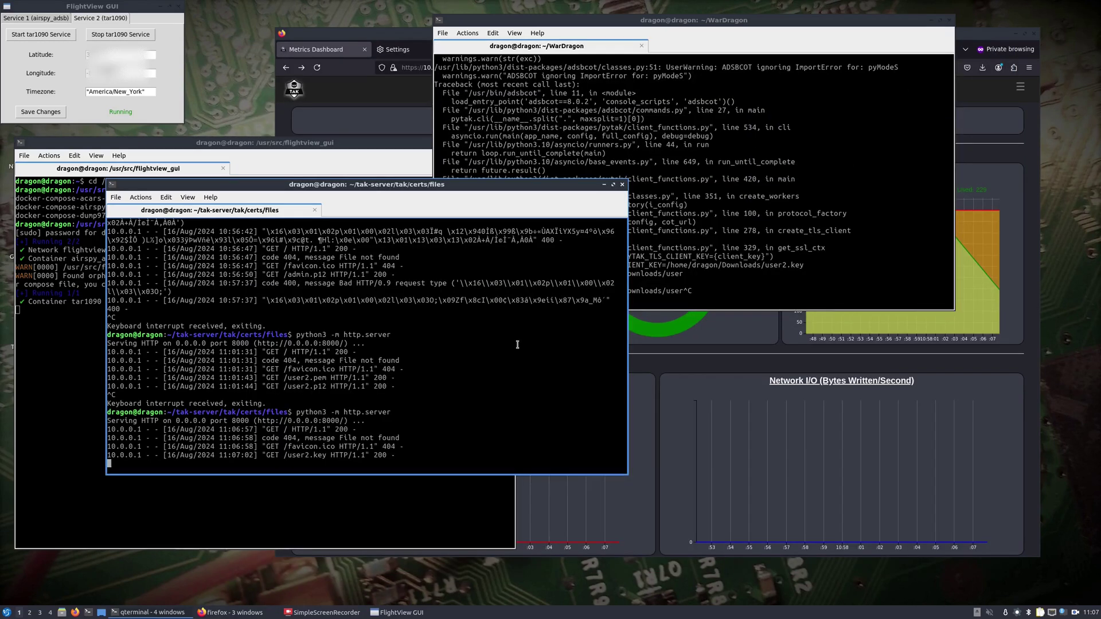
key("ctrl+c")
Review config.ini in nano in the WarDragon terminal without making changes.
left_click(771, 256)
type("nano config.ini")
key("Return")
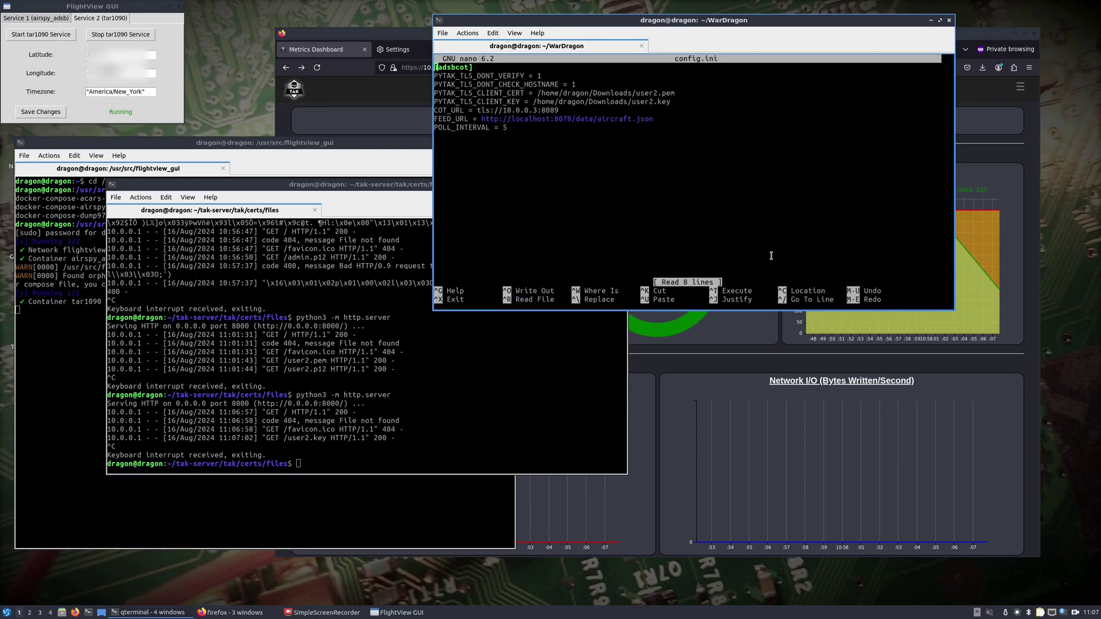
key("Down")
key("Down")
key("Down")
key("ctrl+x")
Rerun adsbcot -c config.ini and enter the PEM pass phrase.
key("Up")
key("Up")
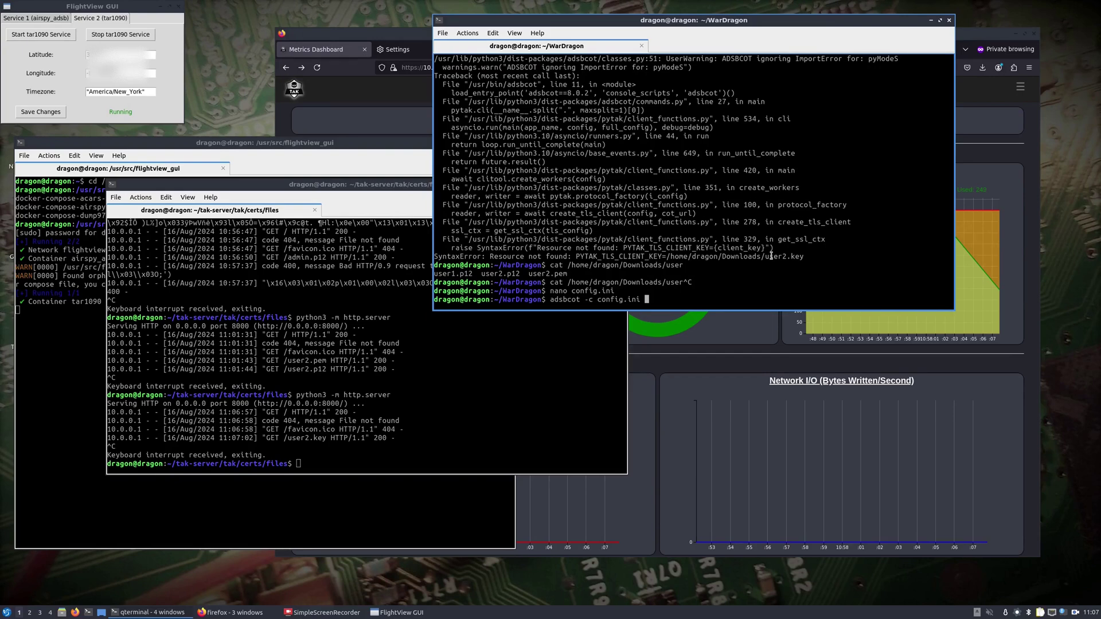
key("Return")
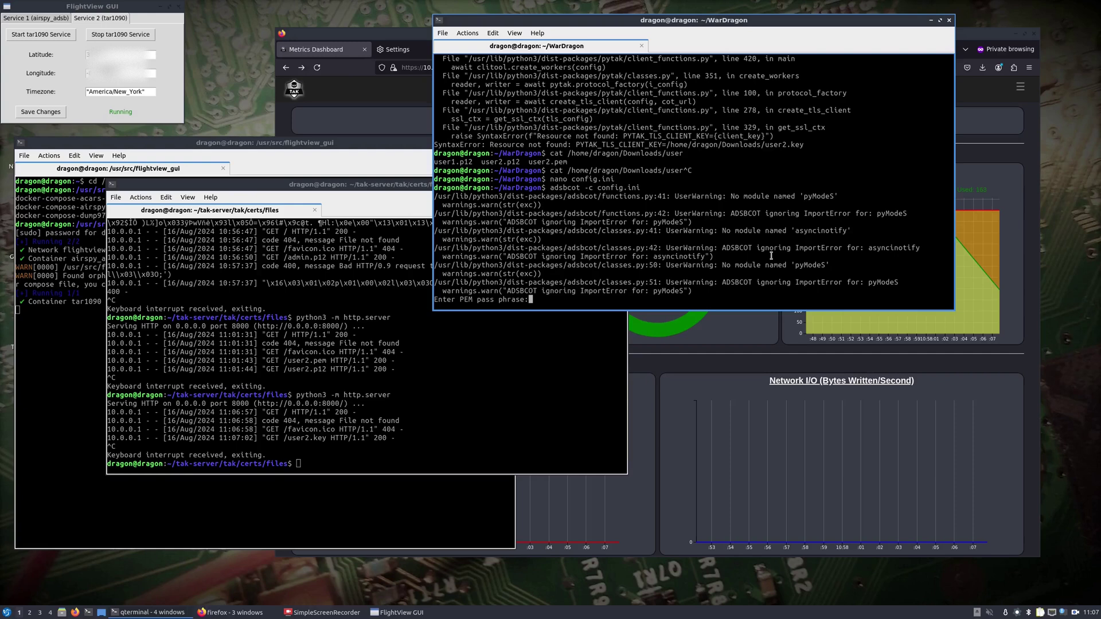
key("Return")
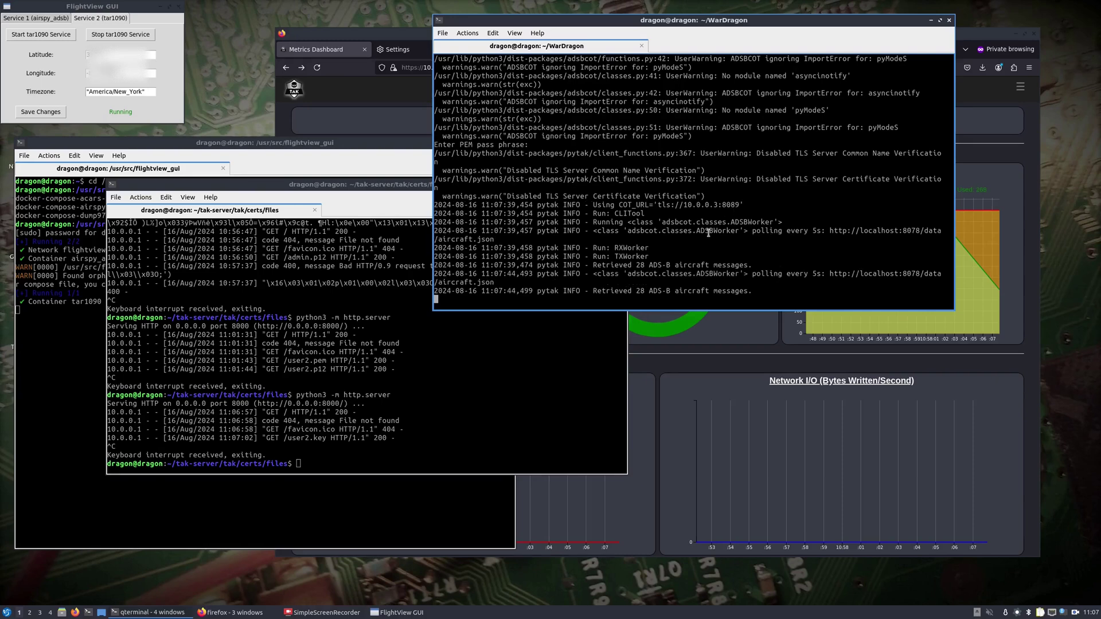
left_click_drag(538, 20, 315, 22)
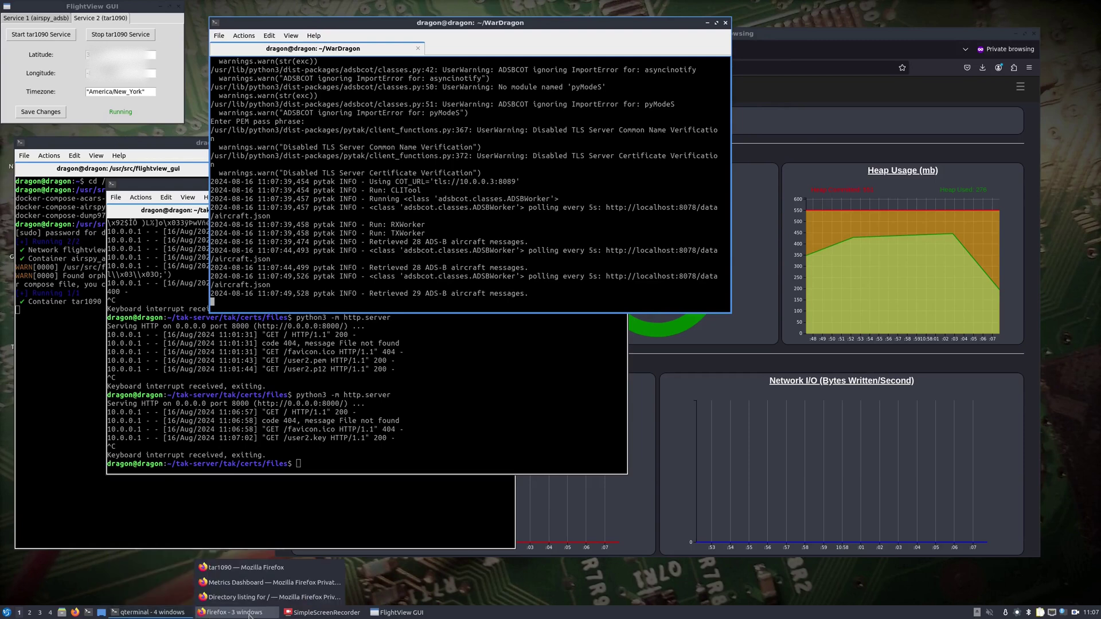
Open WebTAK from the Metrics Dashboard menu's Situation Awareness section.
mouse_move(229, 612)
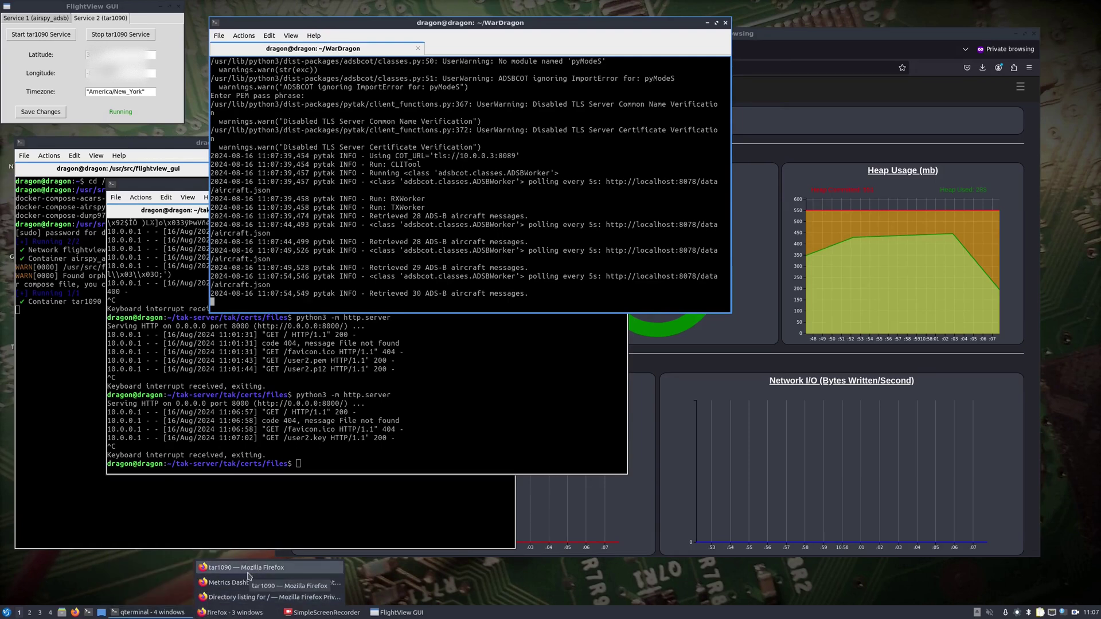
left_click(246, 582)
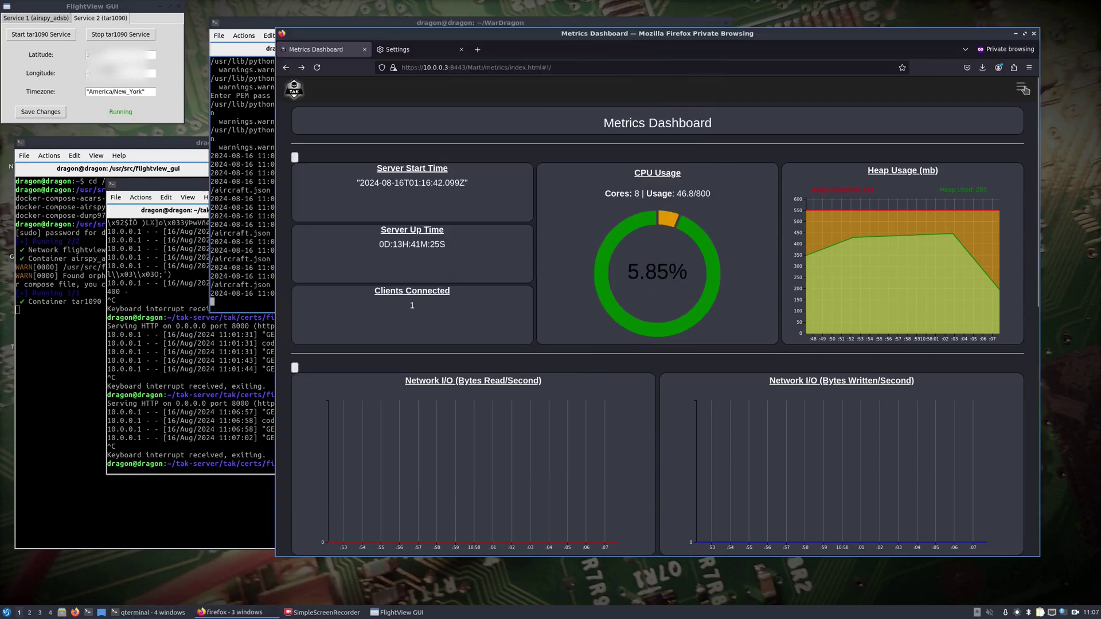
left_click(1021, 88)
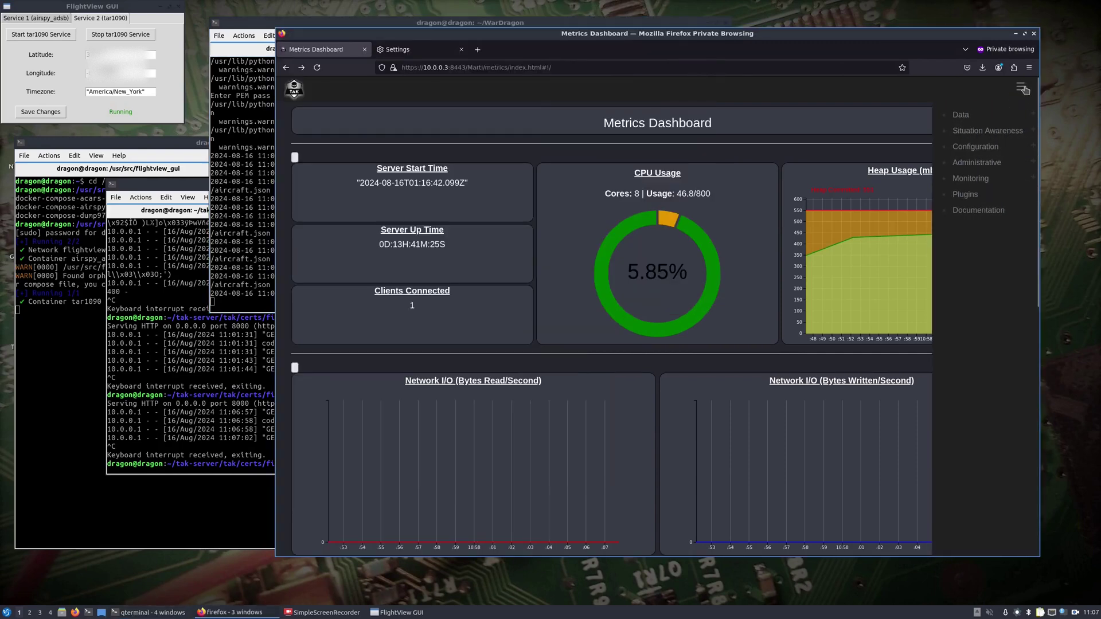
left_click(994, 131)
left_click(985, 179)
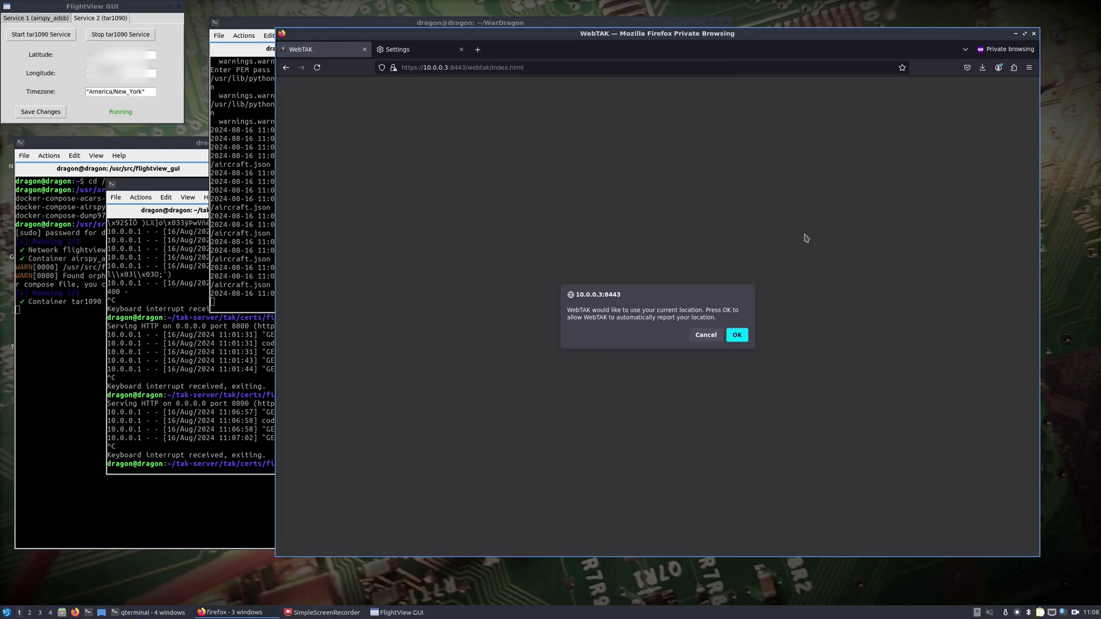
Decline location sharing, save the default user info, and zoom into aircraft over the southeast US.
left_click(706, 336)
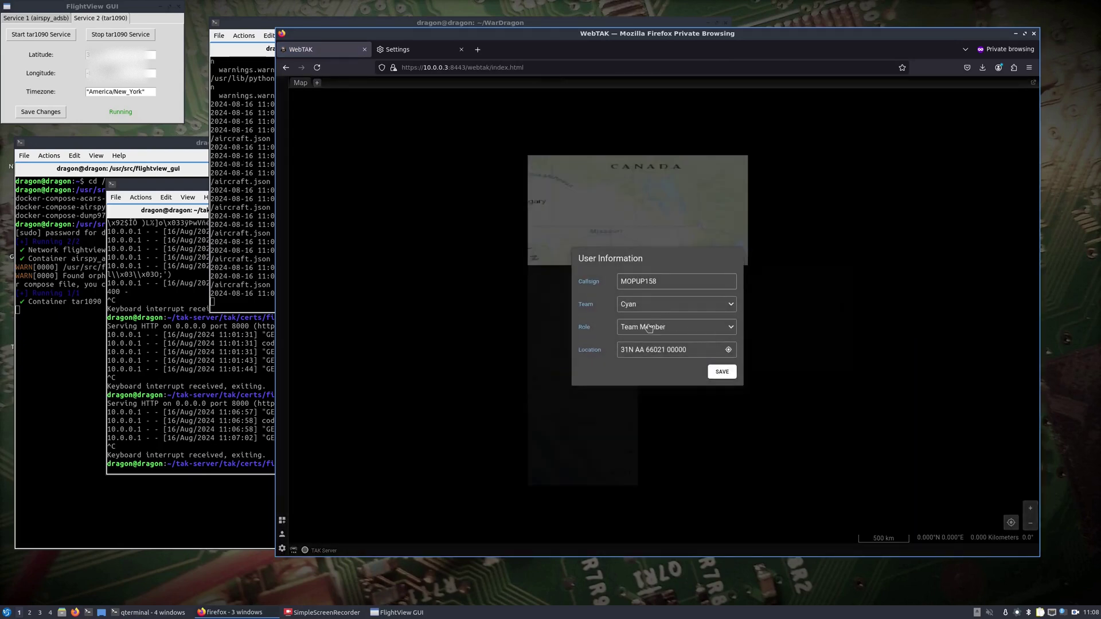
left_click(722, 372)
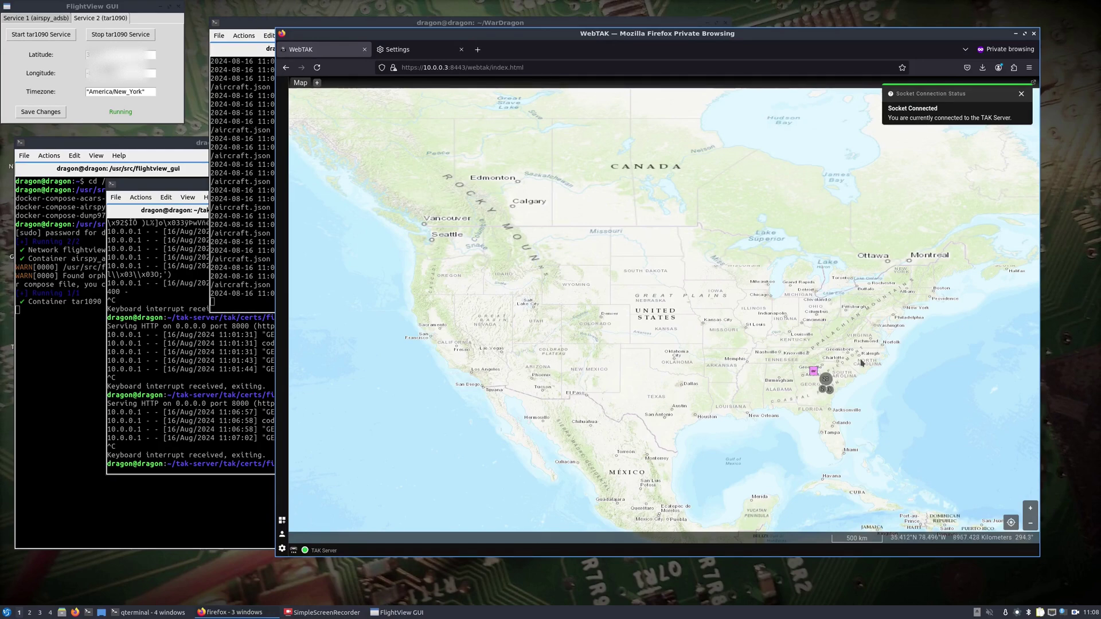
scroll(837, 366, "up", 2)
scroll(772, 400, "up", 3)
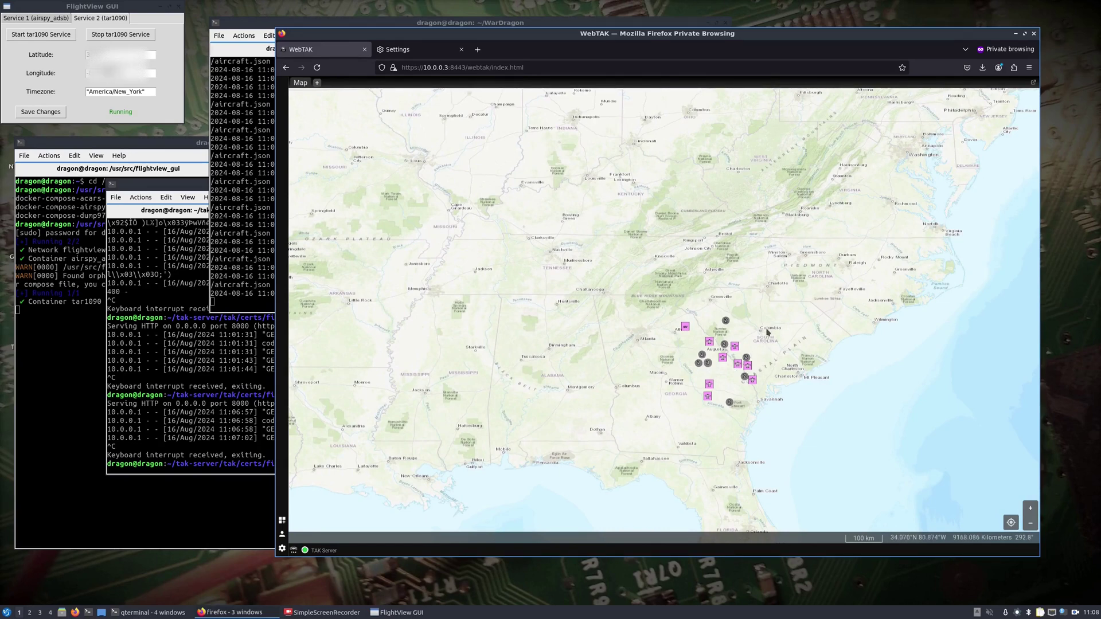
Delete aircraft ICAO-AC2439 from the WebTAK map via its details panel and confirm the removal.
left_click(685, 329)
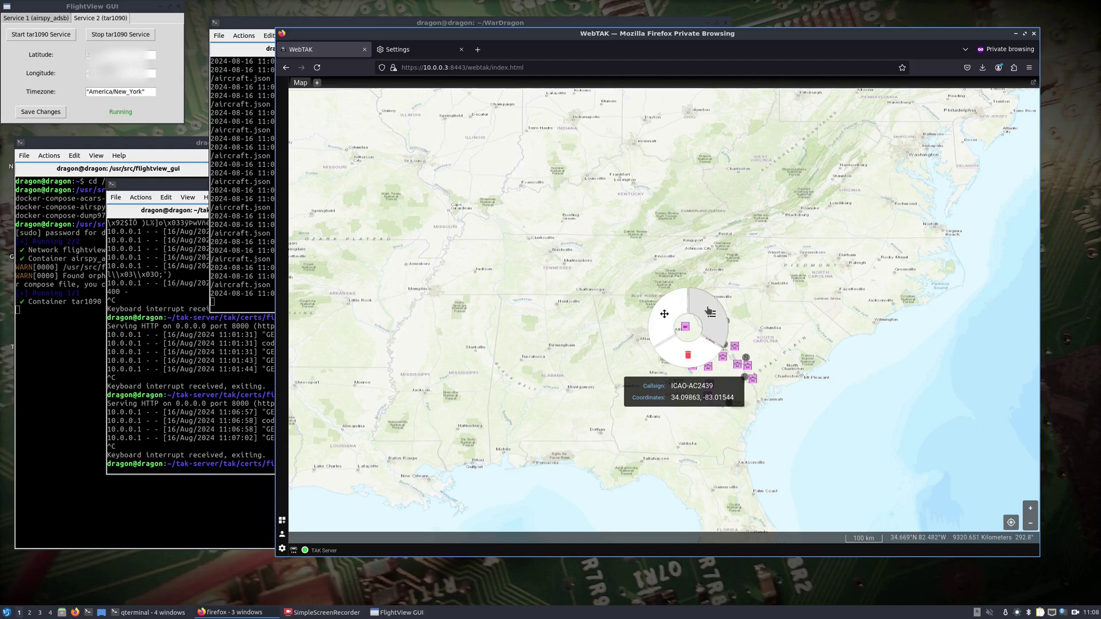
left_click(705, 310)
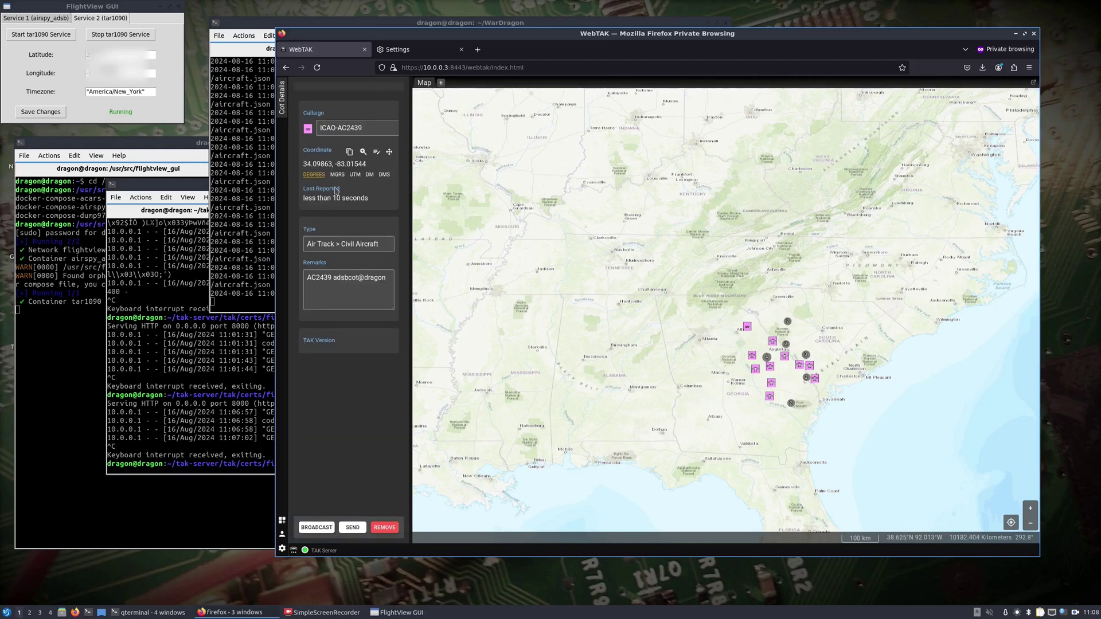
left_click(388, 528)
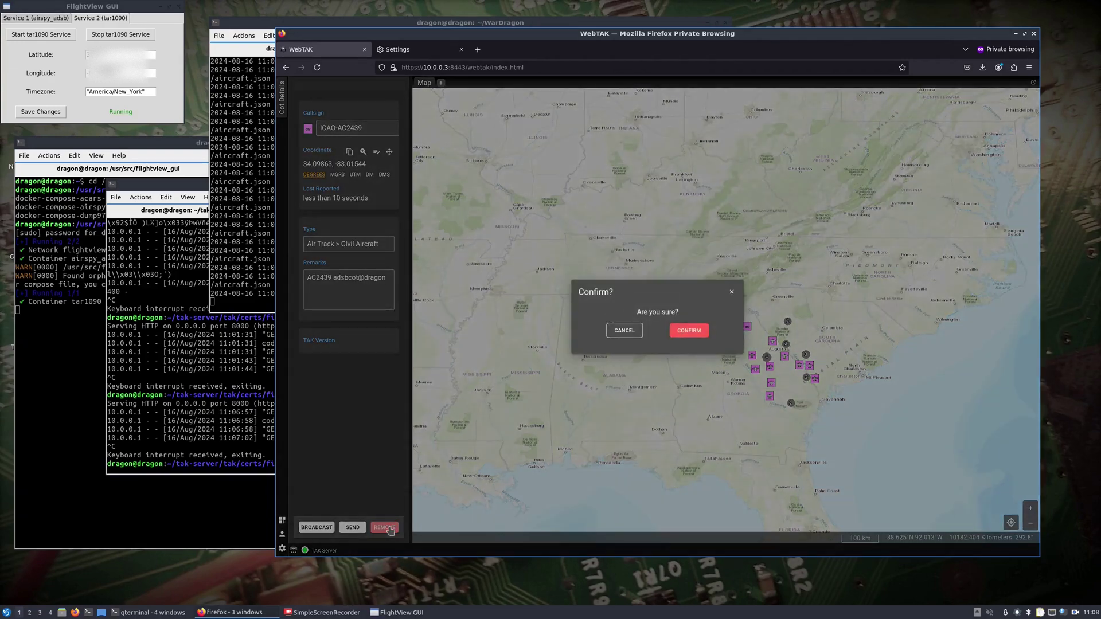
left_click(689, 334)
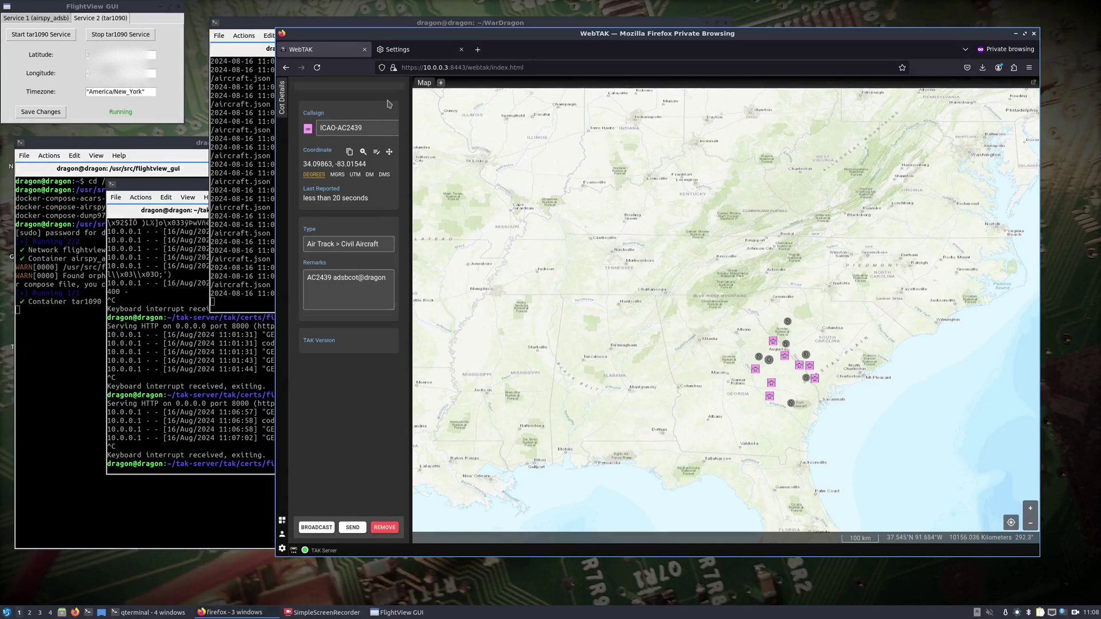
Reload the WebTAK page to refresh the ADS-B aircraft feed from the 10.0.0.3 server.
left_click(316, 68)
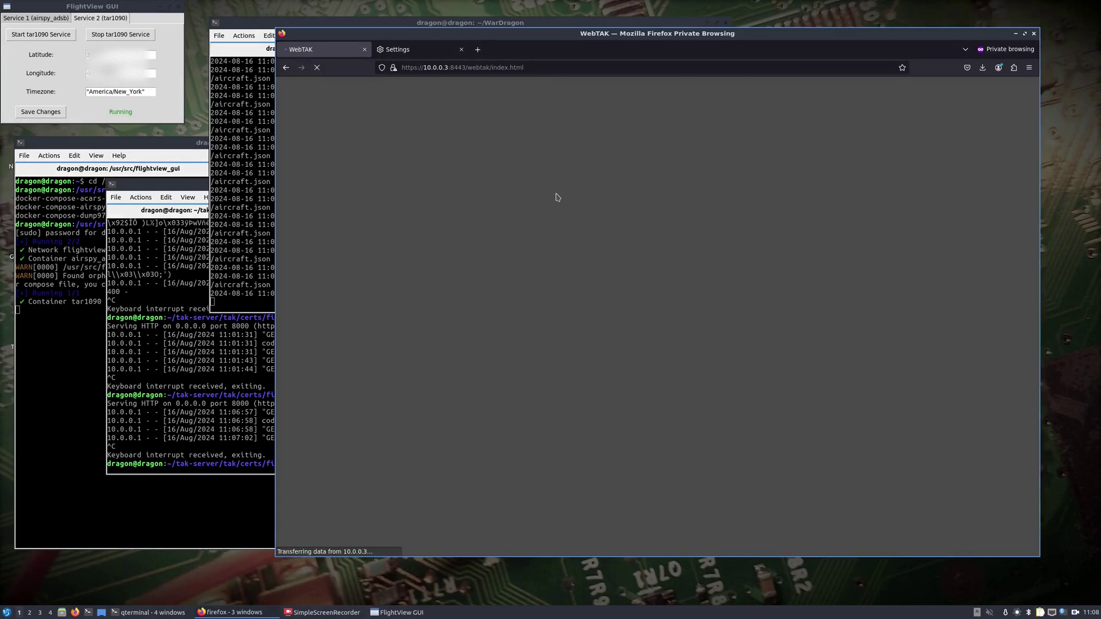